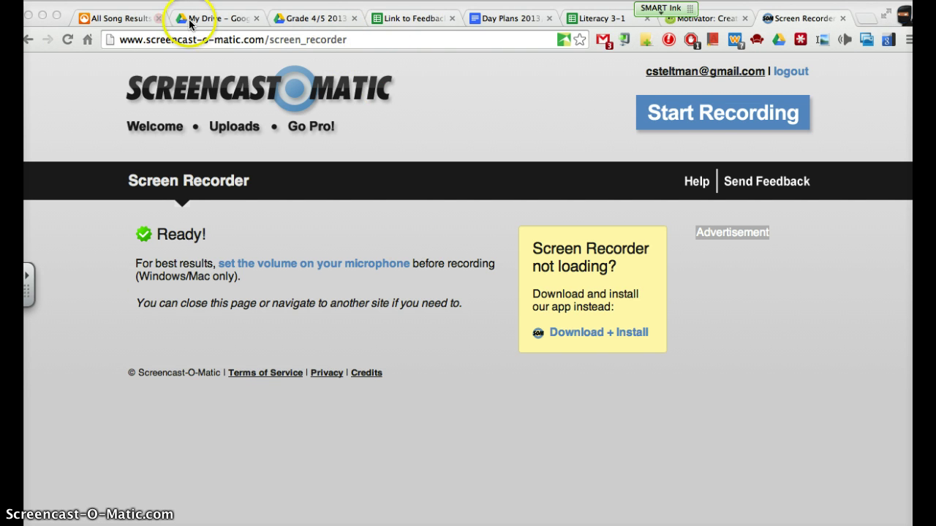
# Switch the browser from the recorder to the Grade 4/5 2013 Google Drive folder
pyautogui.click(316, 22)
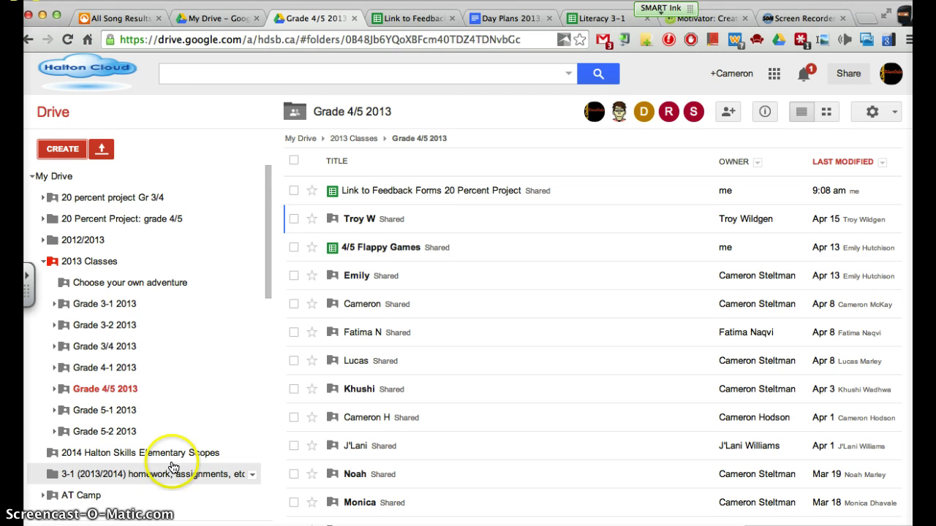
# Create a new Google Form from the Drive CREATE menu
pyautogui.click(64, 151)
pyautogui.click(151, 322)
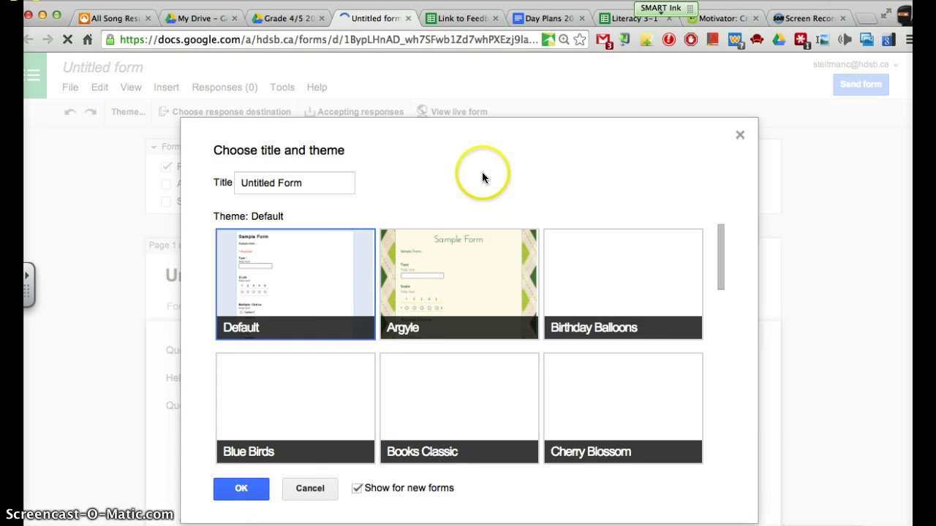
# Title the new form 'Mr. S Feedback Form' and keep the Default theme
pyautogui.tripleClick(317, 187)
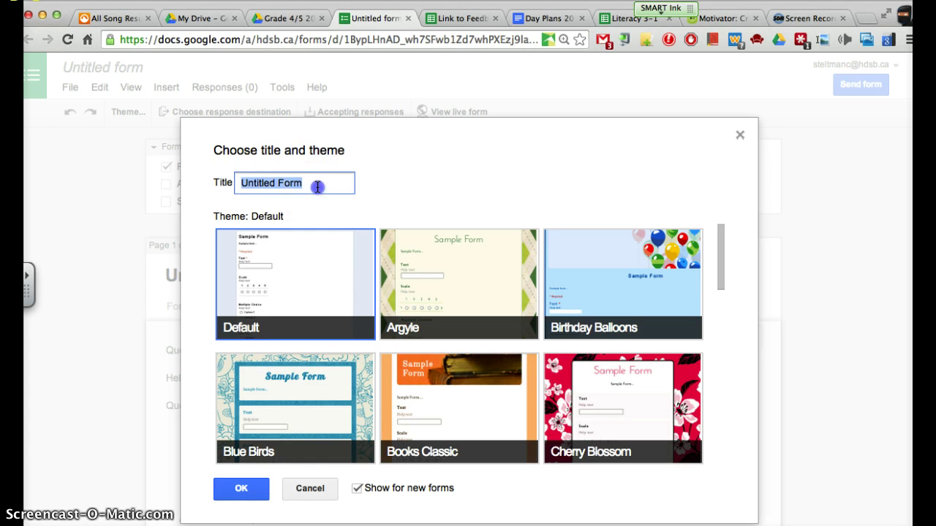
pyautogui.write('Mr. S Fe')
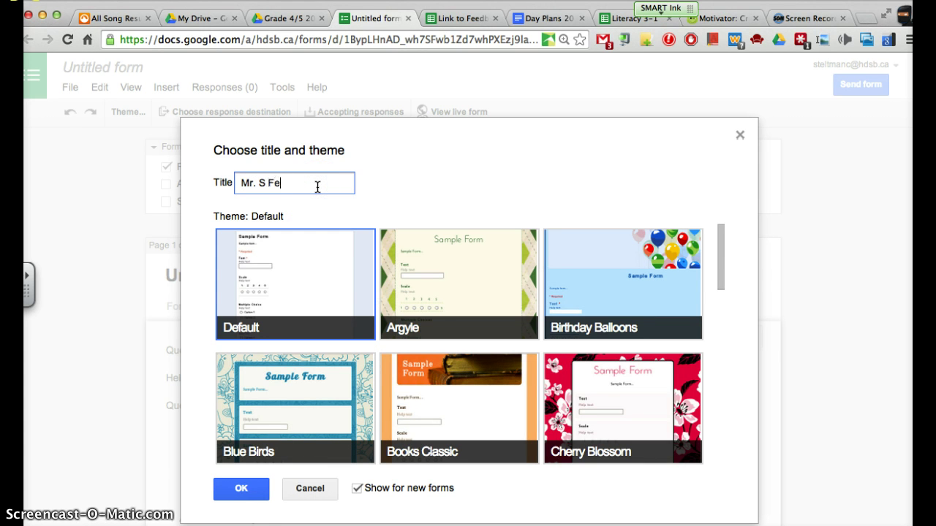
pyautogui.write('edback Form')
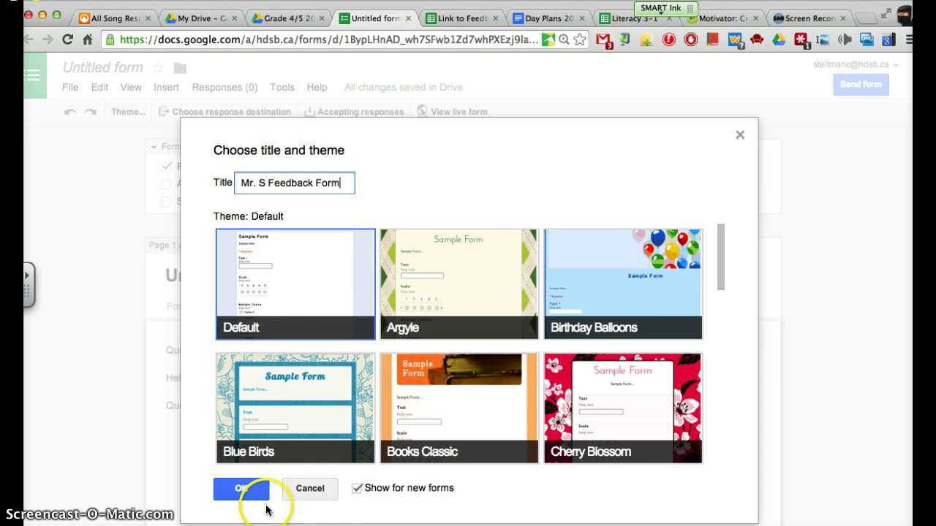
pyautogui.scroll(-5, 549, 297)
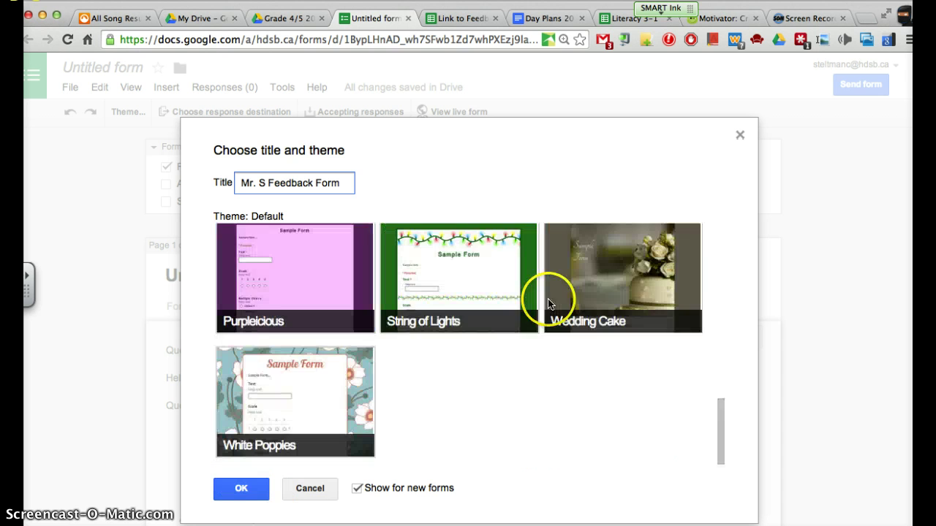
pyautogui.scroll(5, 251, 292)
pyautogui.click(234, 490)
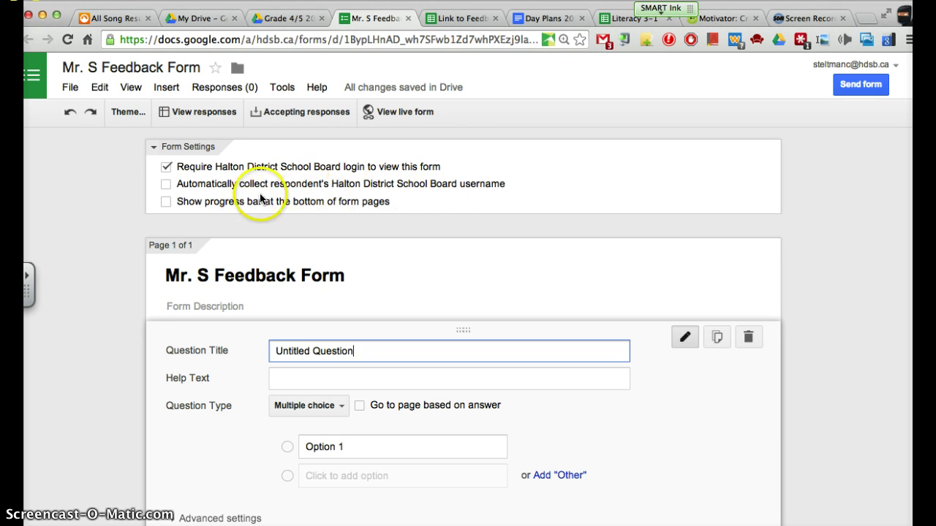
# Enter the form description 'To collect feedback from my 20% project'
pyautogui.scroll(-3, 415, 254)
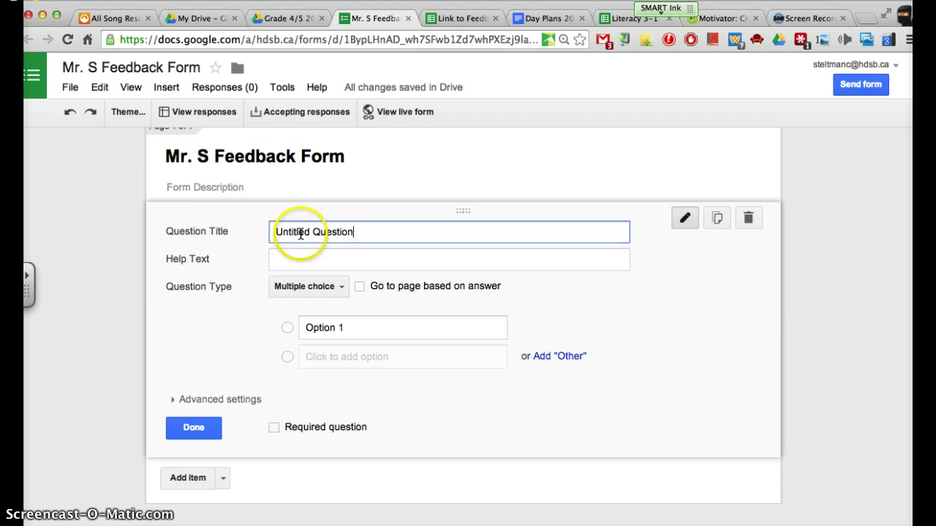
pyautogui.click(221, 185)
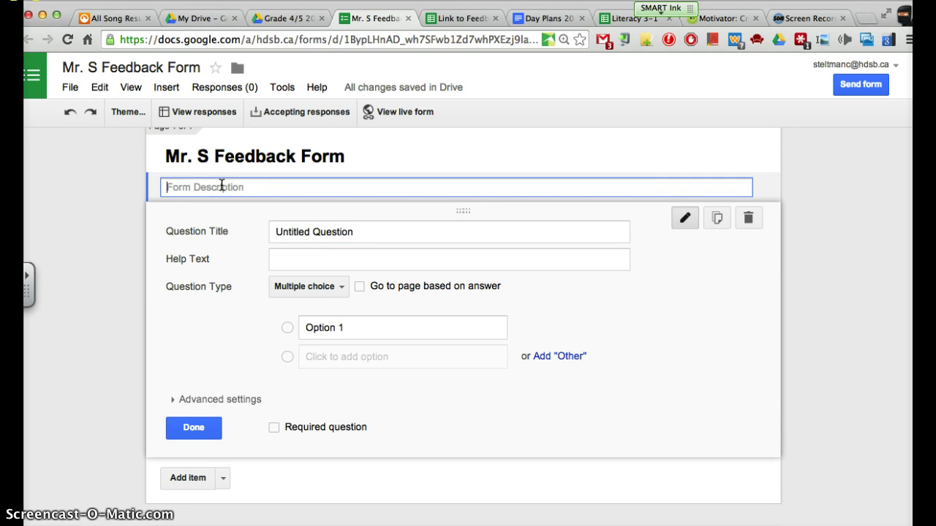
pyautogui.write('To')
pyautogui.write('collect feedback from my 20% project')
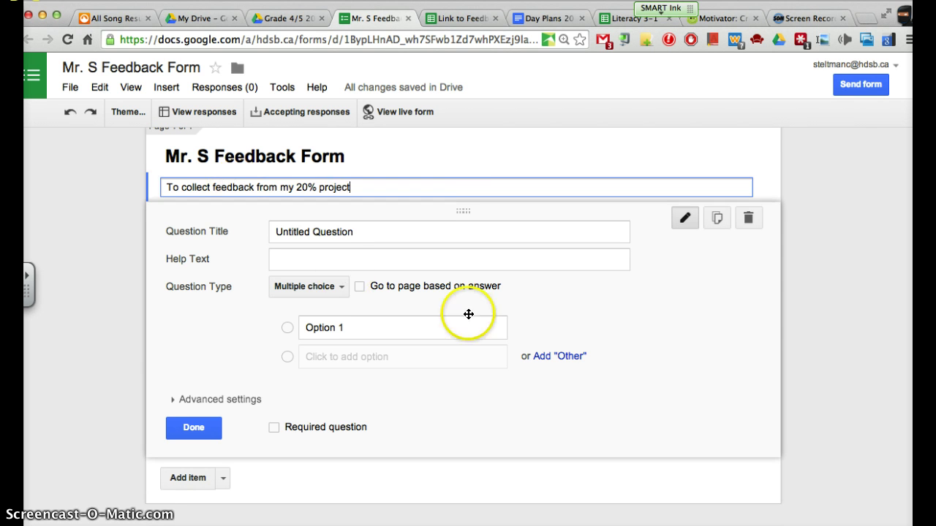
pyautogui.click(773, 184)
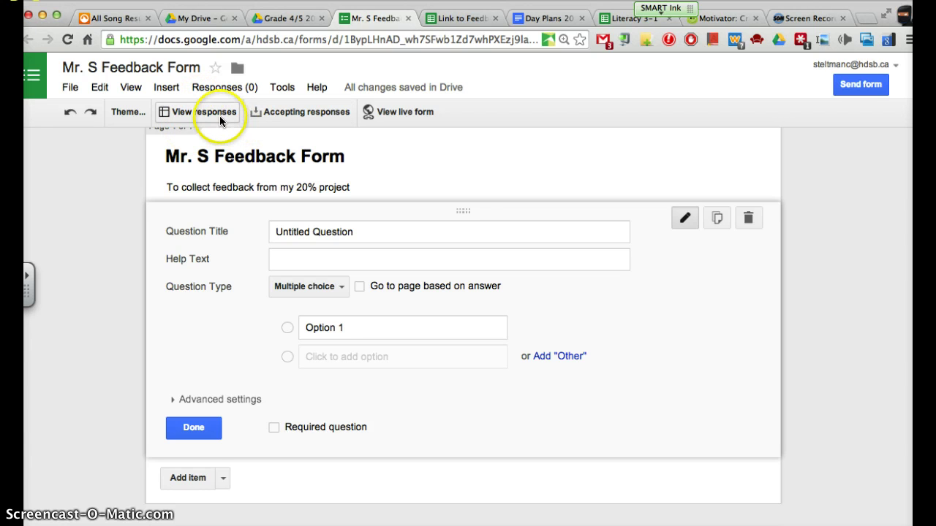
pyautogui.scroll(-1, 424, 344)
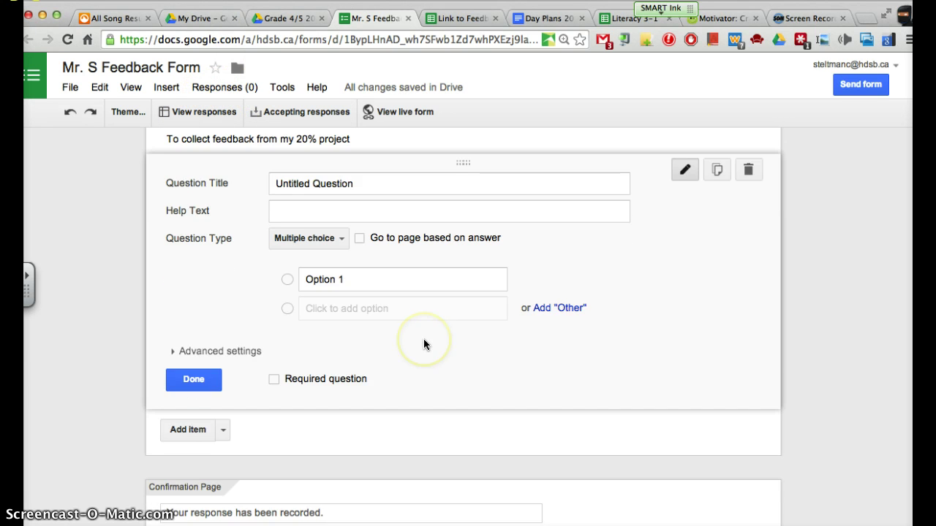
pyautogui.scroll(-2, 424, 344)
pyautogui.scroll(6, 424, 343)
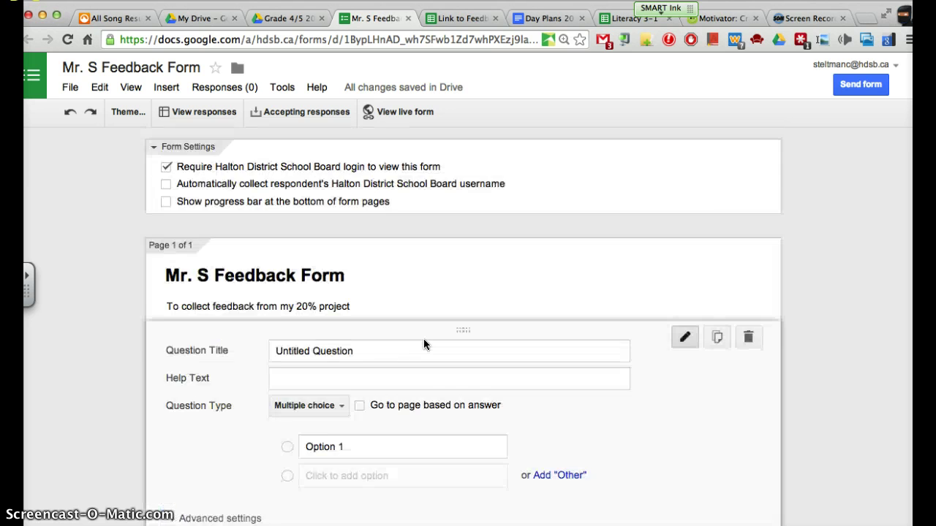
pyautogui.scroll(-3, 424, 343)
pyautogui.scroll(-1, 424, 345)
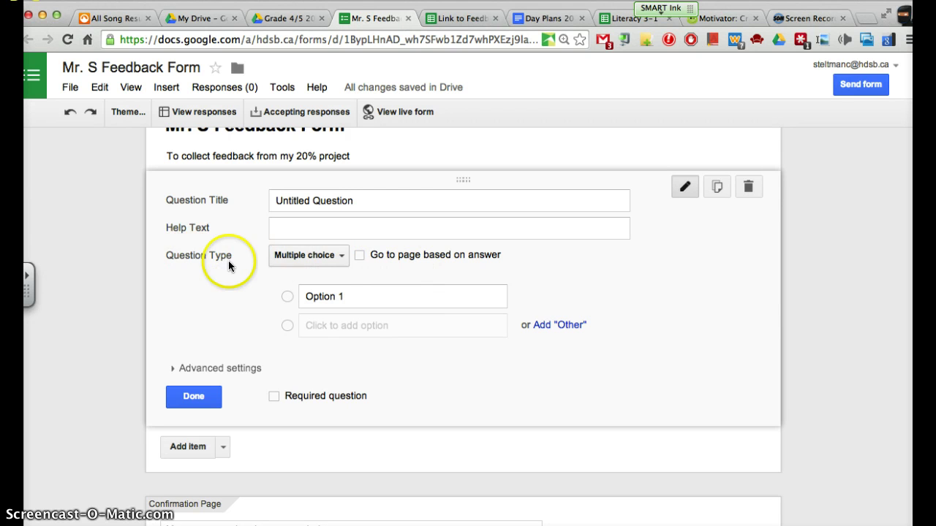
# Make the first question a required Text question titled 'Name?'
pyautogui.click(342, 260)
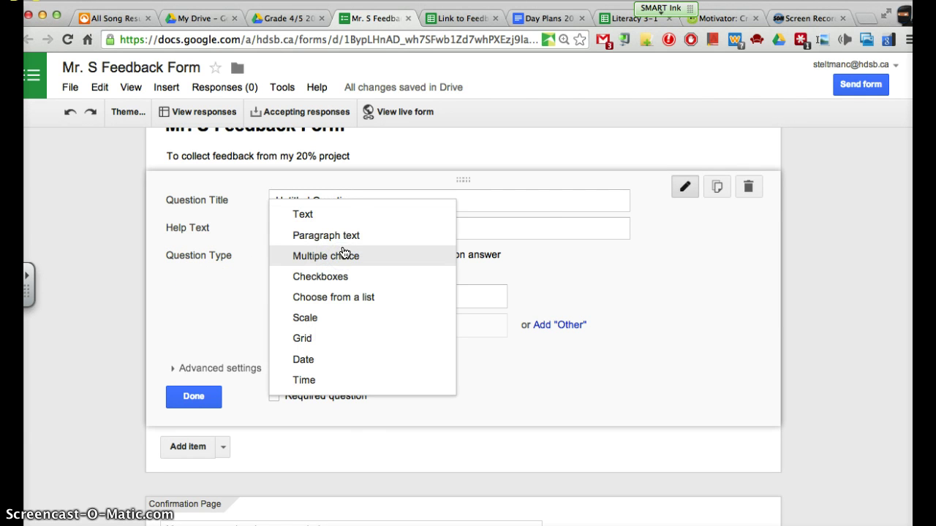
pyautogui.rightClick(337, 214)
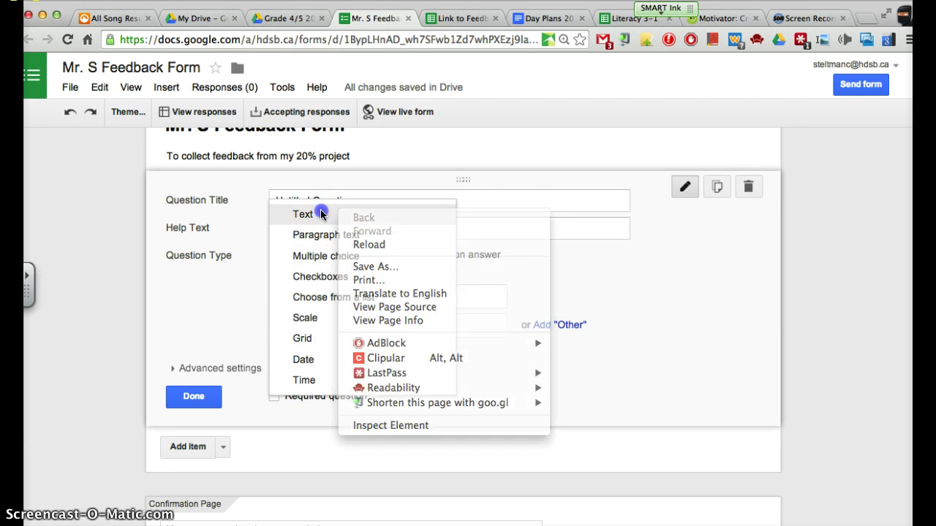
pyautogui.click(317, 212)
pyautogui.click(319, 214)
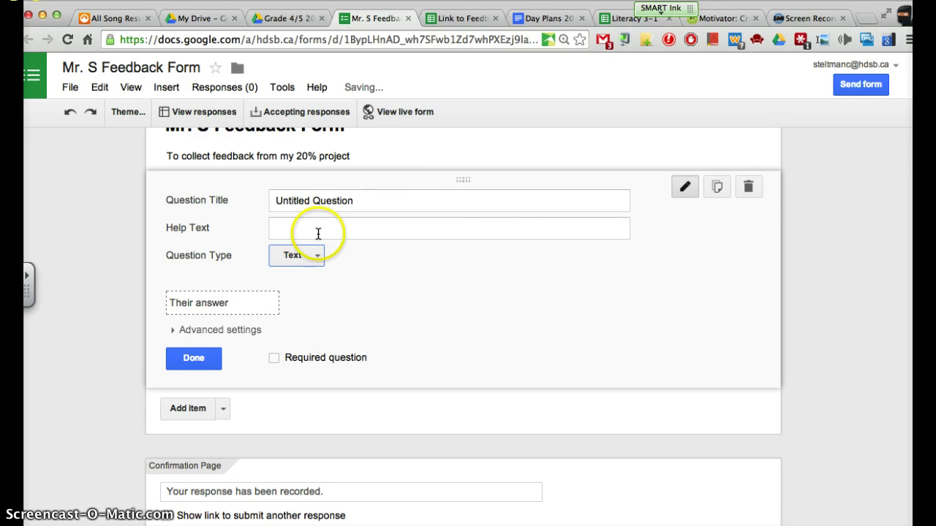
pyautogui.click(356, 201)
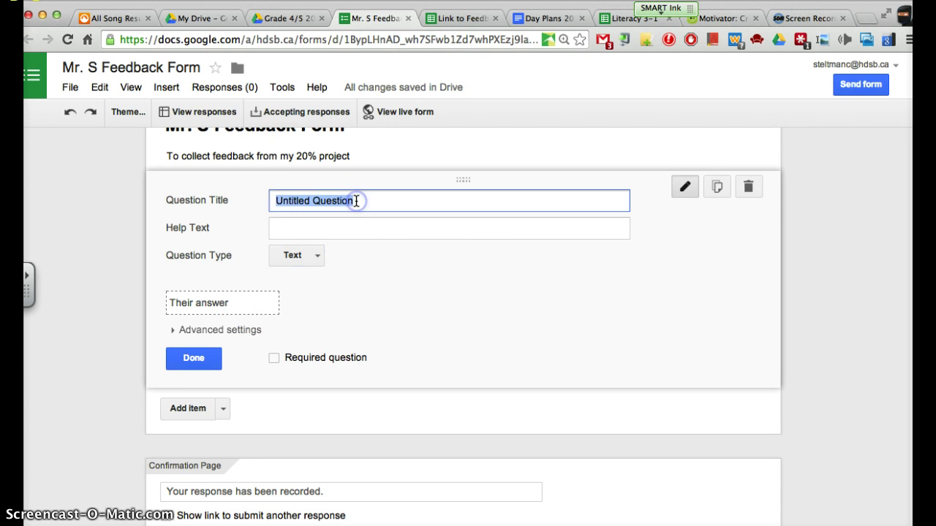
pyautogui.write('Name?')
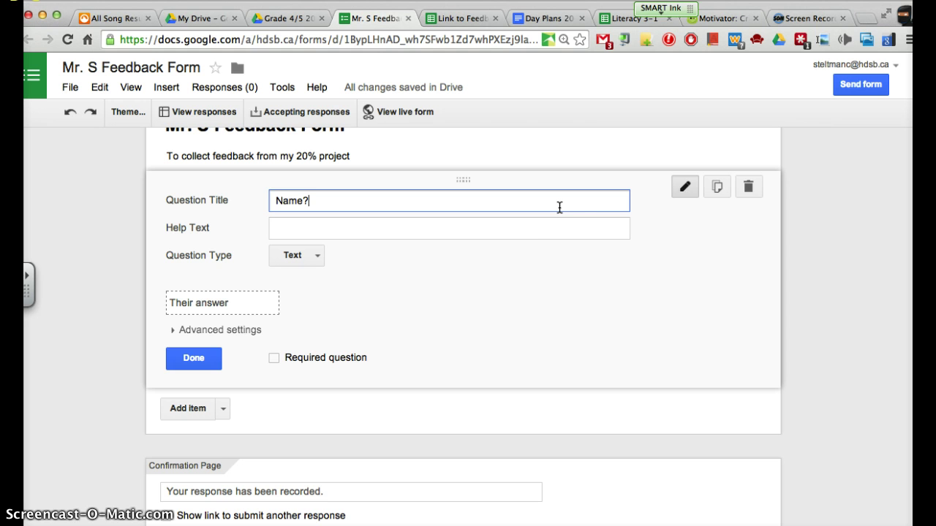
pyautogui.click(276, 359)
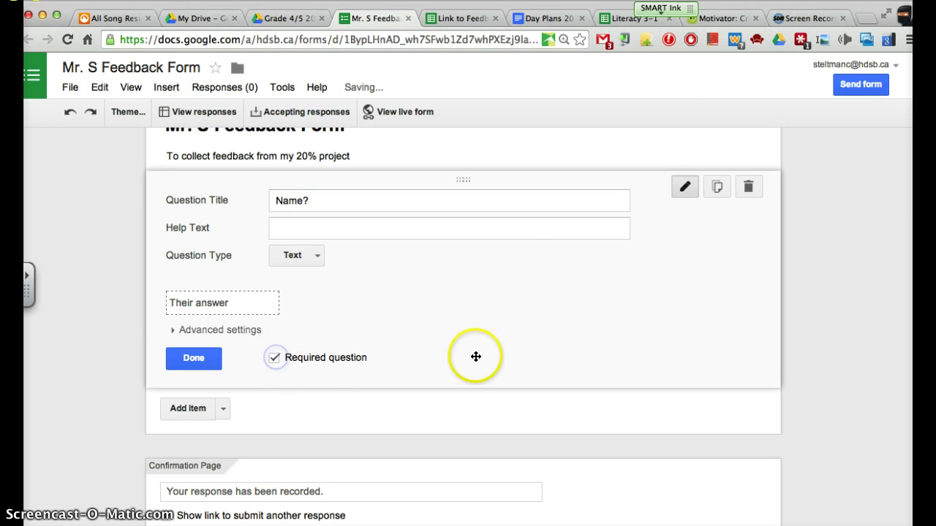
pyautogui.click(193, 358)
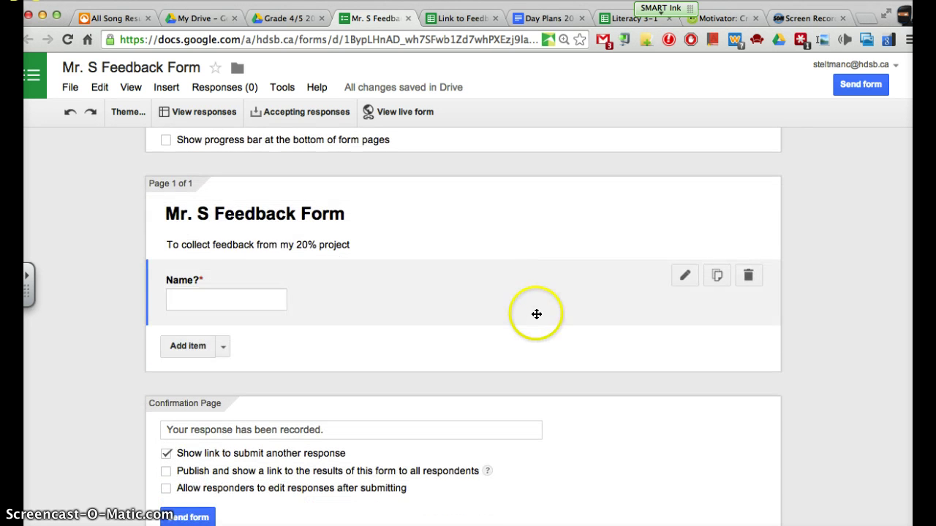
# Add a Scale question titled 'How informative did you feel my presentation was?'
pyautogui.click(223, 347)
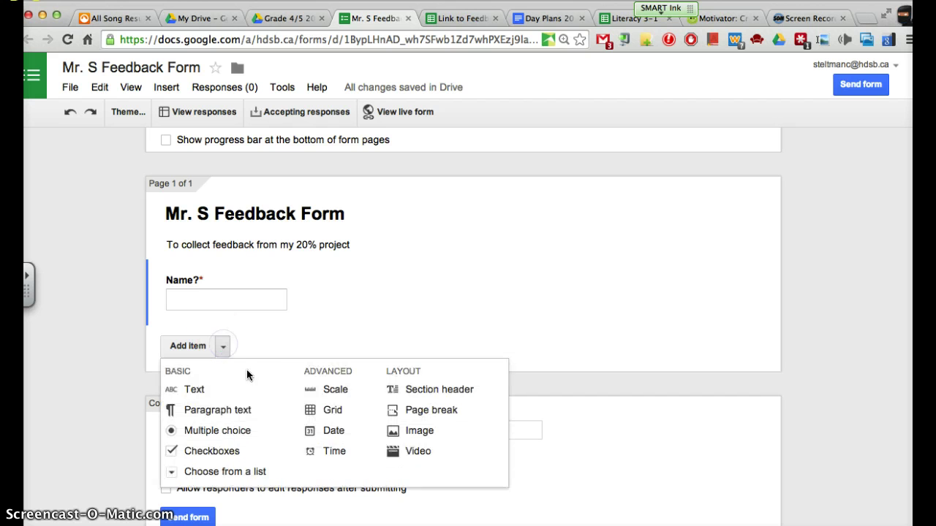
pyautogui.click(324, 396)
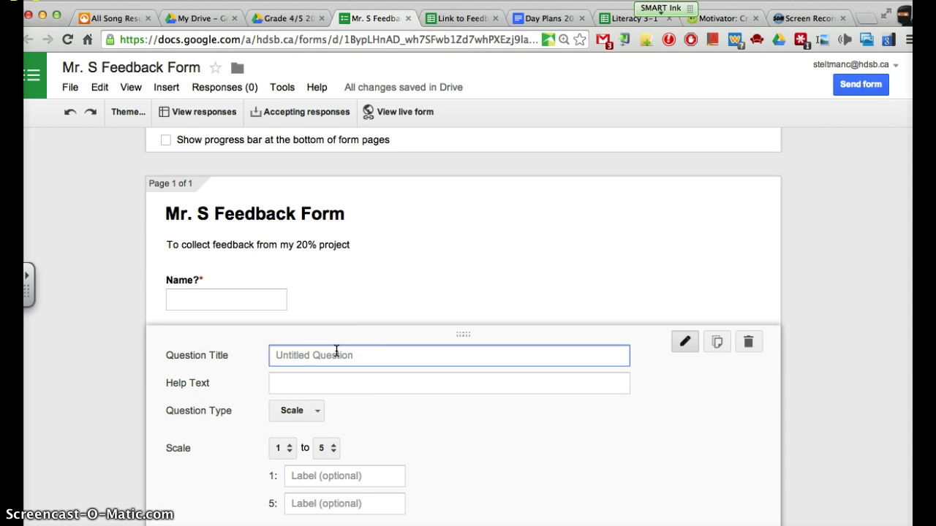
pyautogui.write('How informative did you feel my presentatio')
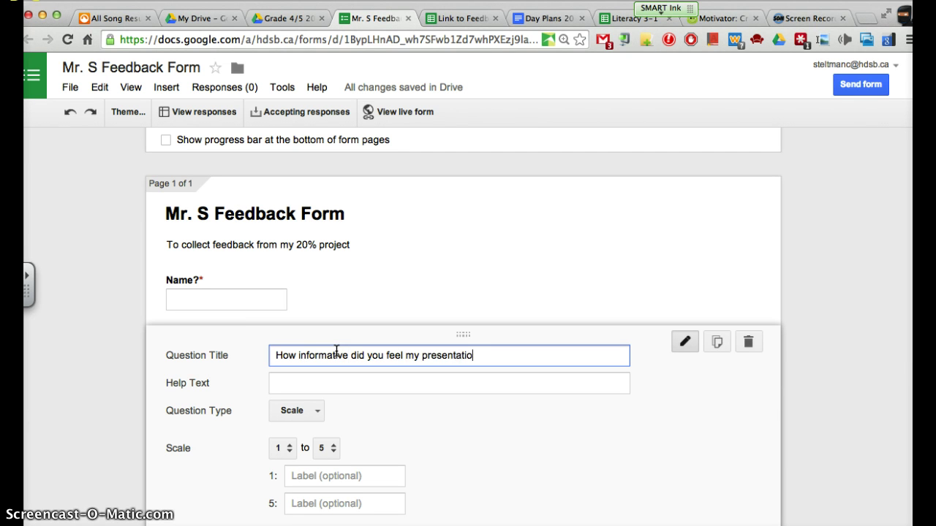
pyautogui.write('nw as')
pyautogui.press('BackSpace')
pyautogui.press('BackSpace')
pyautogui.scroll(-3, 346, 387)
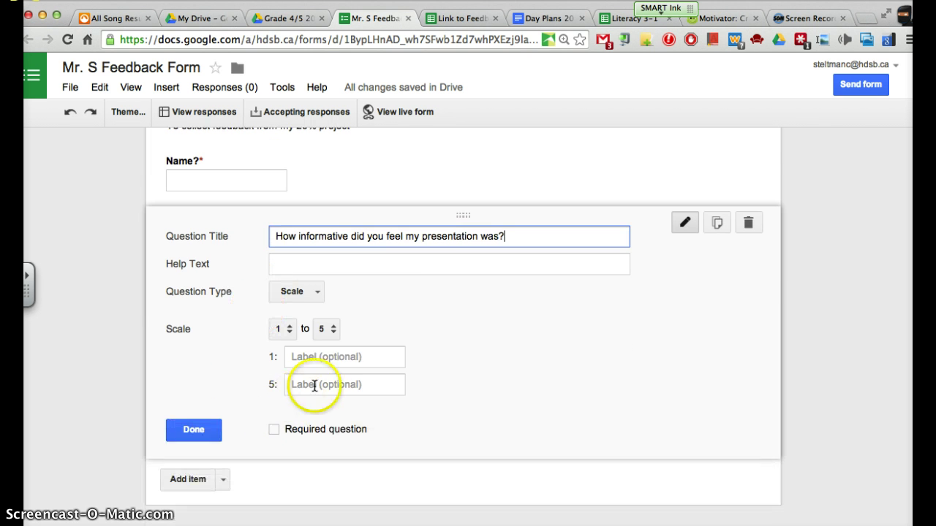
# Set the scale to 1–10, label ends 'Not informative' and 'I learned tons of new information!', and make it required
pyautogui.click(329, 329)
pyautogui.click(340, 433)
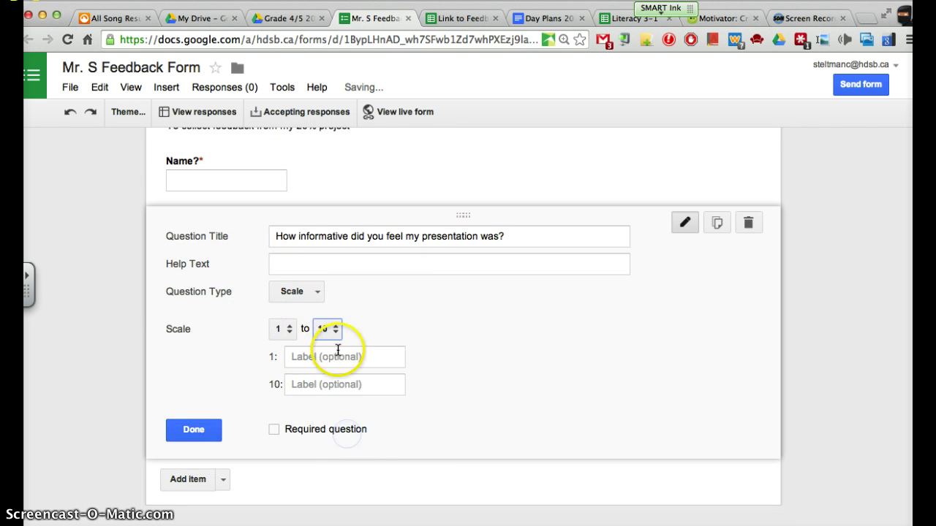
pyautogui.click(338, 353)
pyautogui.write('Not informative')
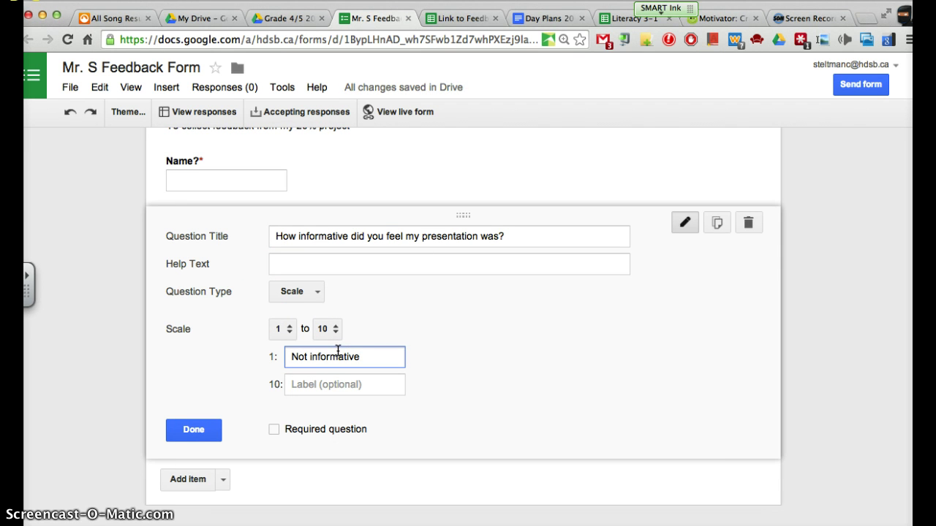
pyautogui.press('Tab')
pyautogui.write('I Lea')
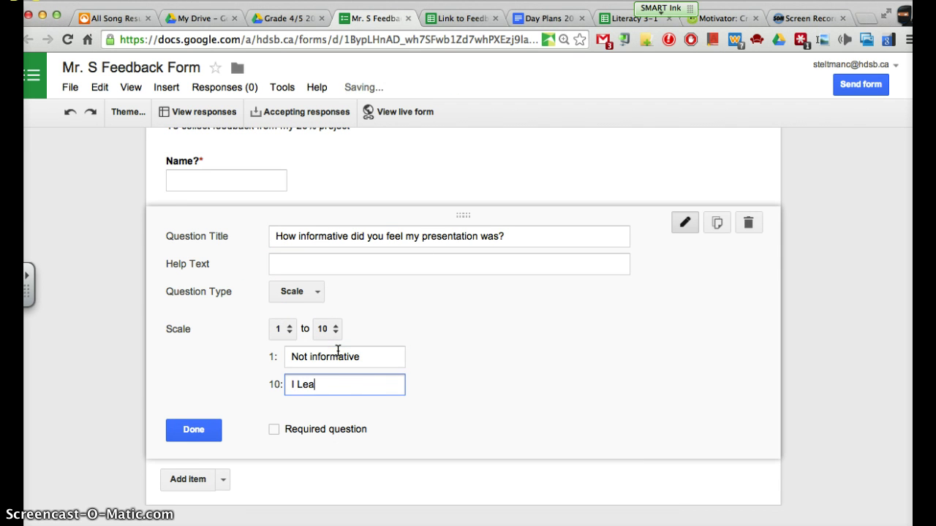
pyautogui.write('rned tons of ne')
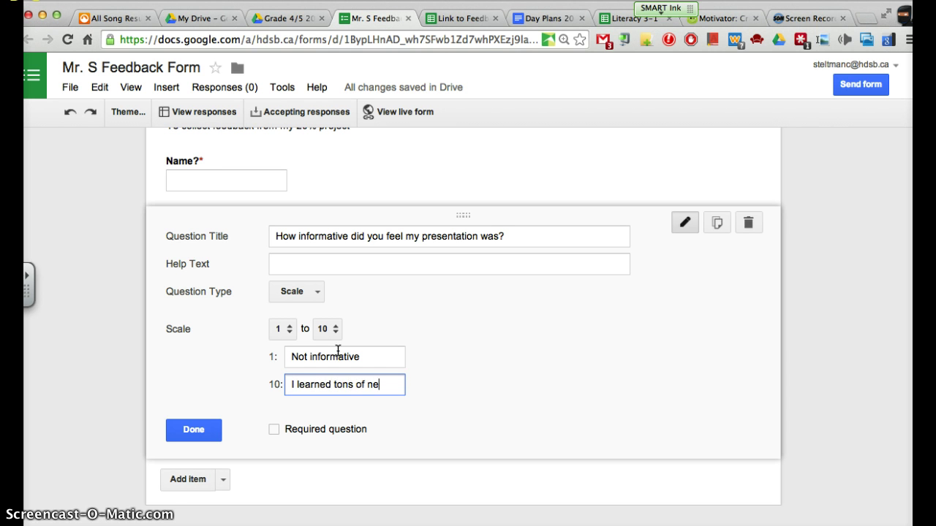
pyautogui.write('w information')
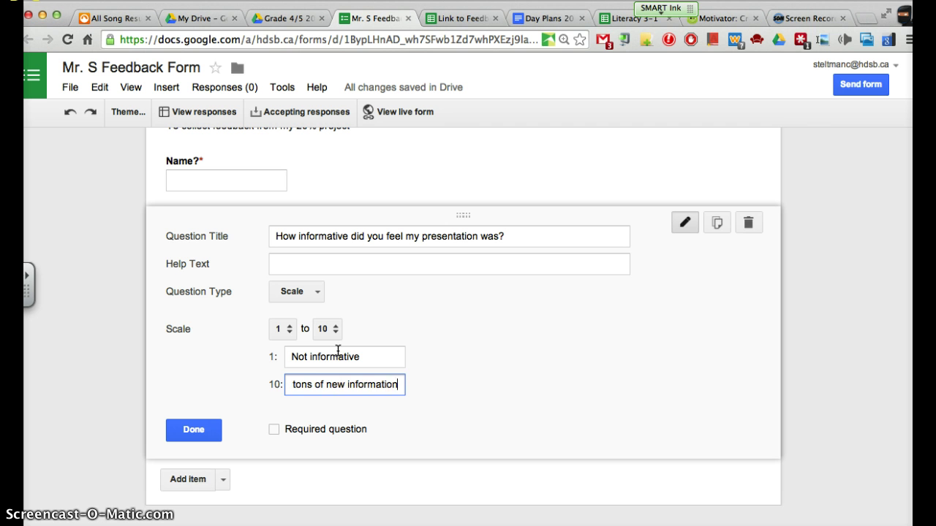
pyautogui.write('!')
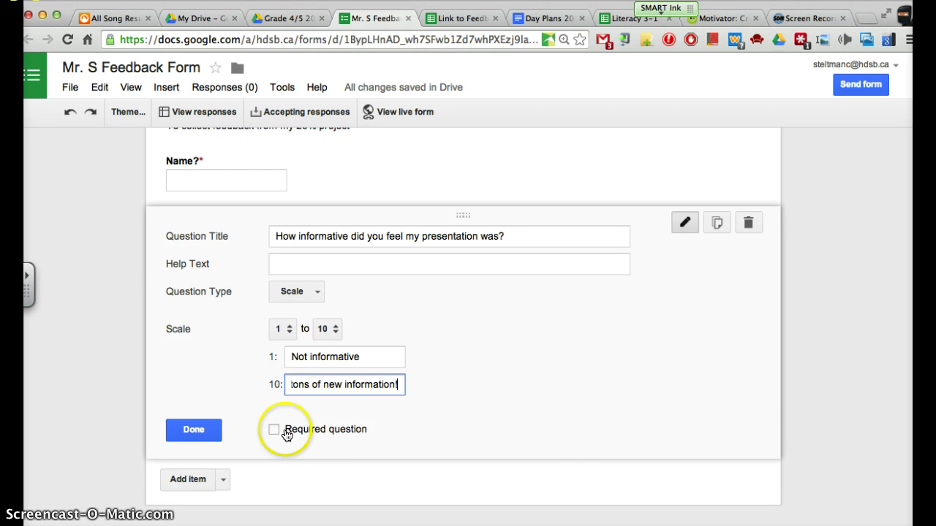
pyautogui.click(275, 432)
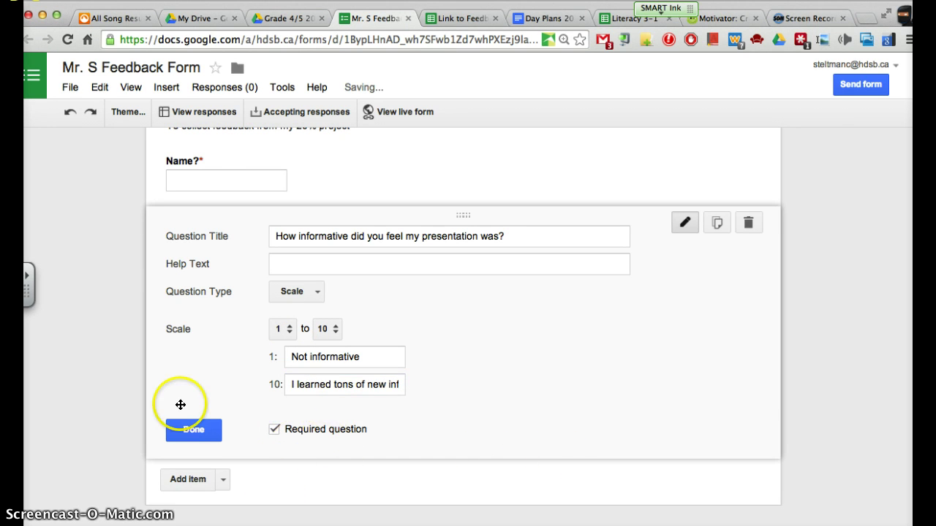
pyautogui.click(184, 429)
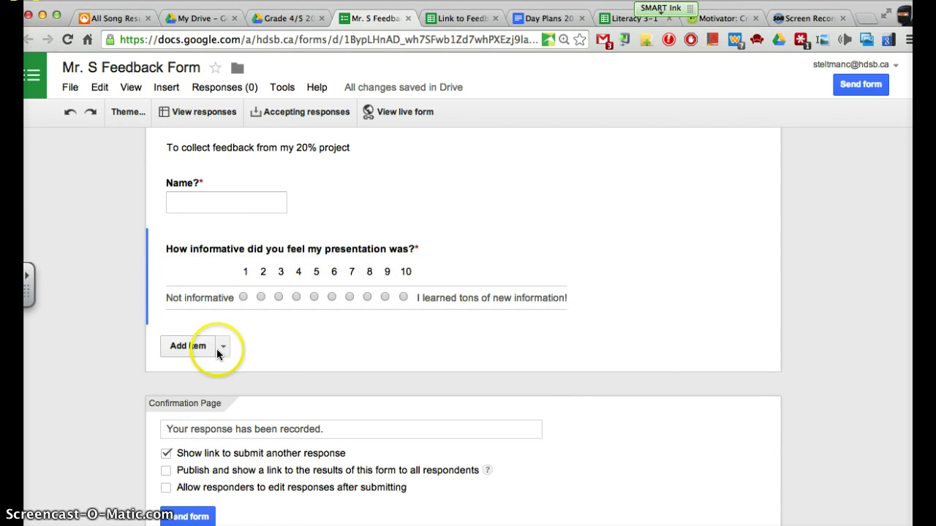
# Add a required paragraph question 'Can you tell me two things you liked about my presentation?'
pyautogui.click(222, 347)
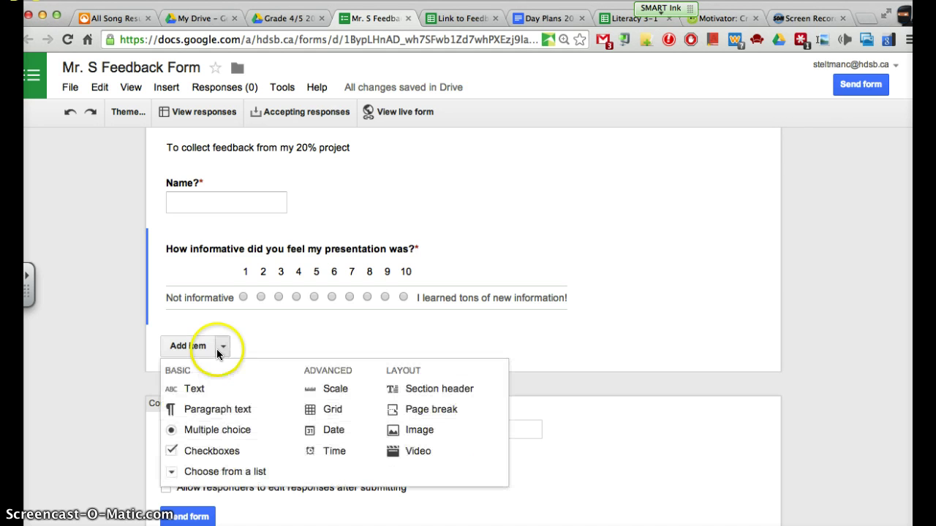
pyautogui.click(229, 413)
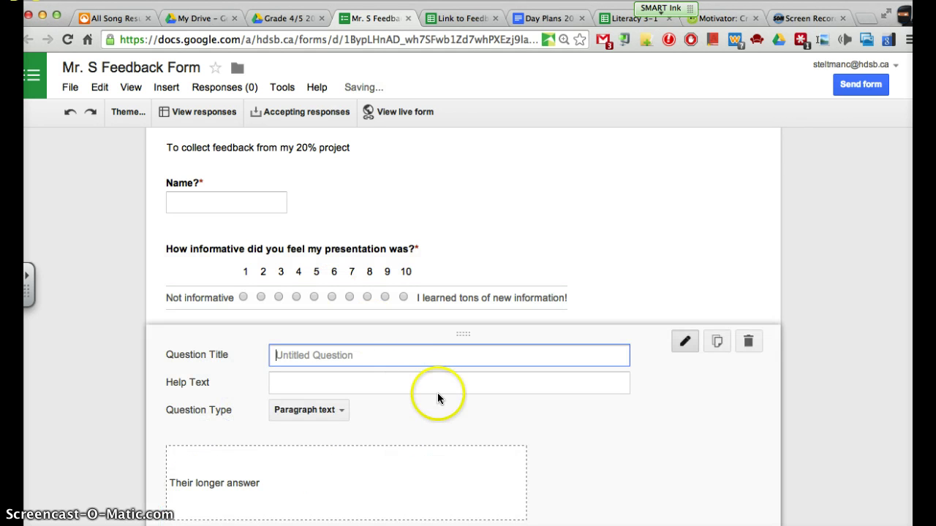
pyautogui.write('Can ')
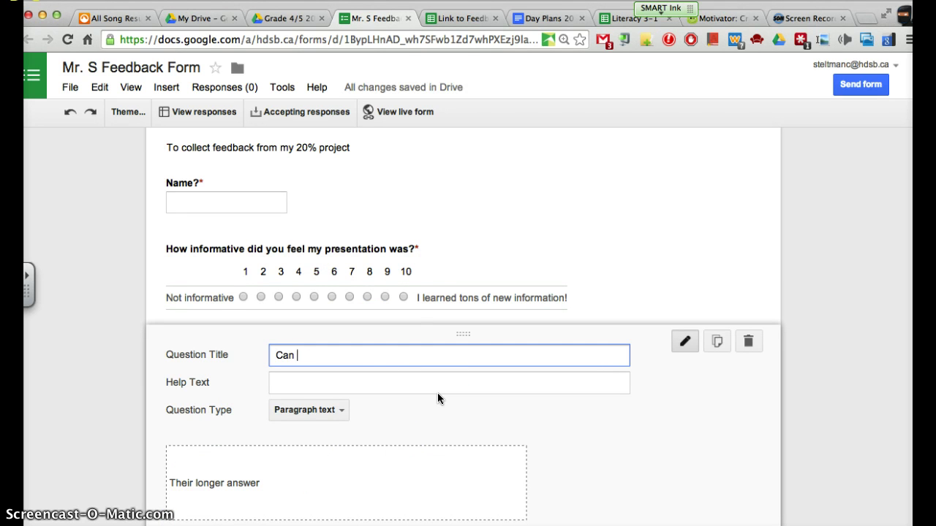
pyautogui.write('you tell me two things you liked abo')
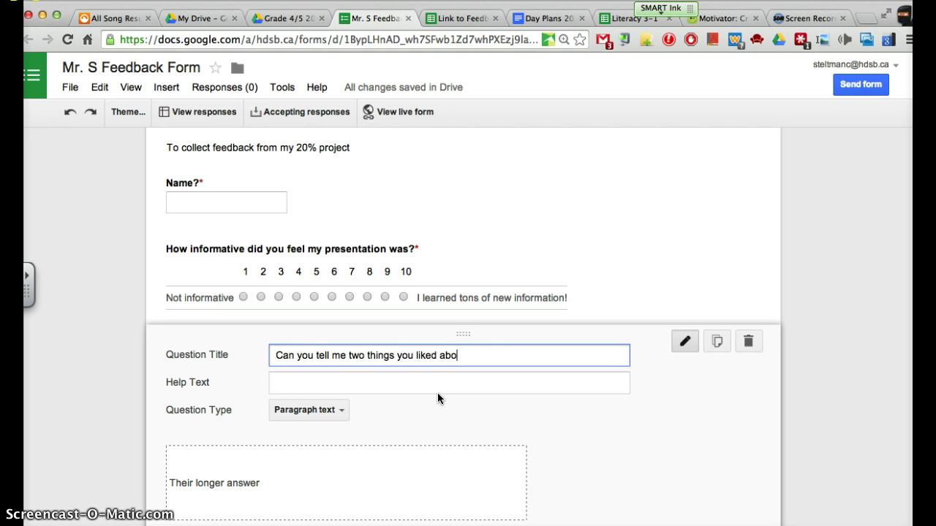
pyautogui.write('ut my presentation?>')
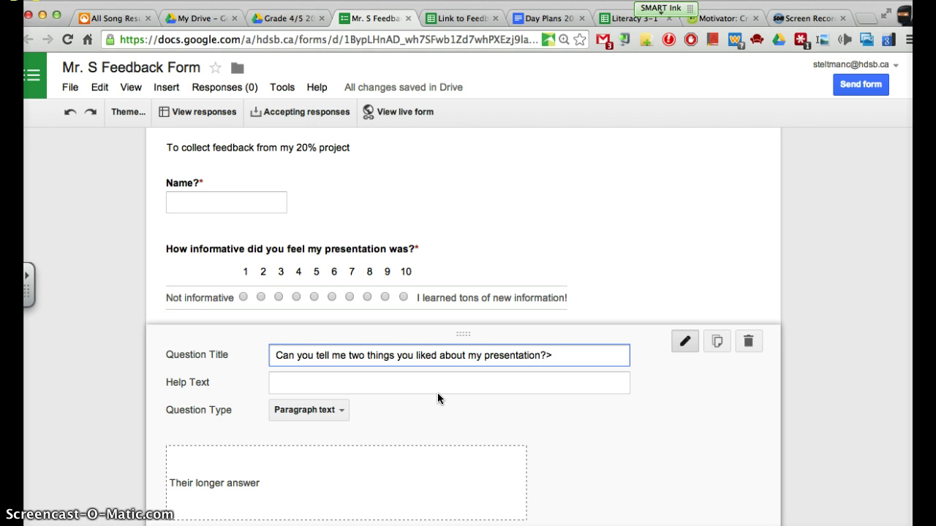
pyautogui.press('BackSpace')
pyautogui.scroll(-3, 422, 438)
pyautogui.click(275, 462)
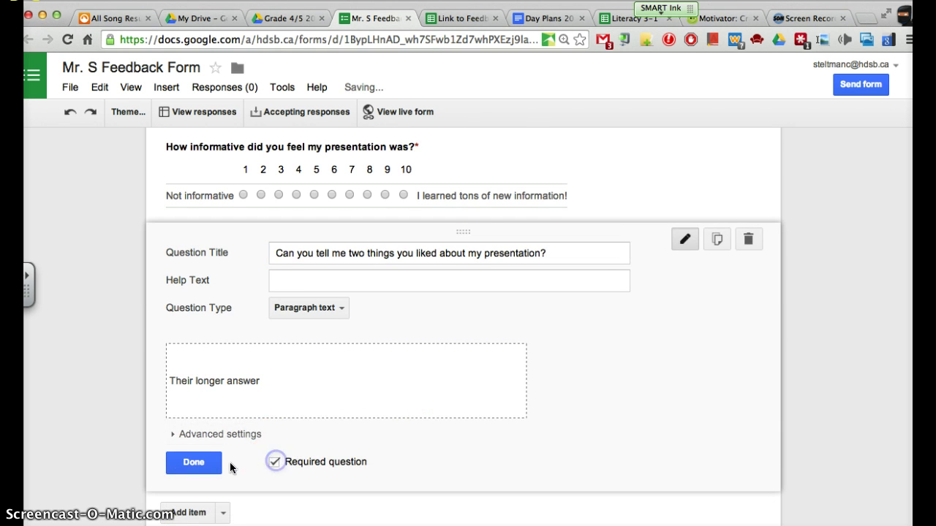
pyautogui.click(202, 467)
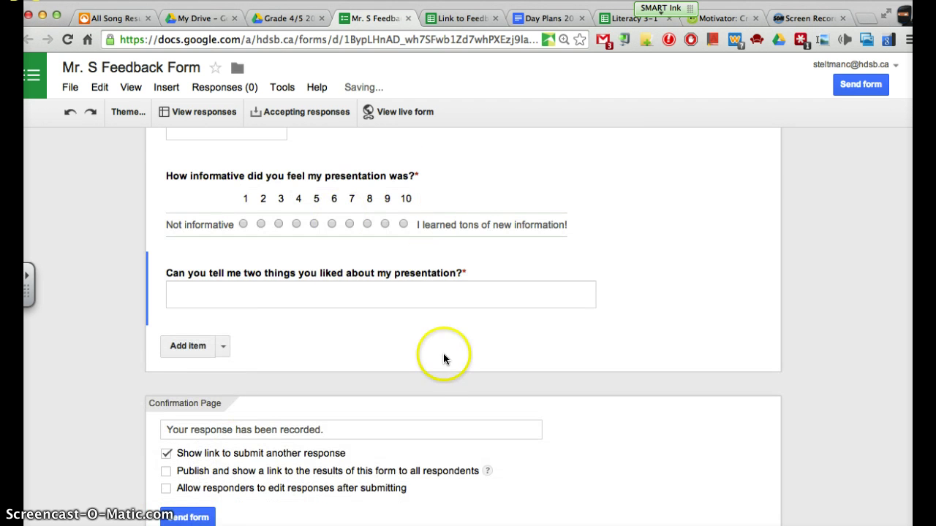
pyautogui.click(217, 354)
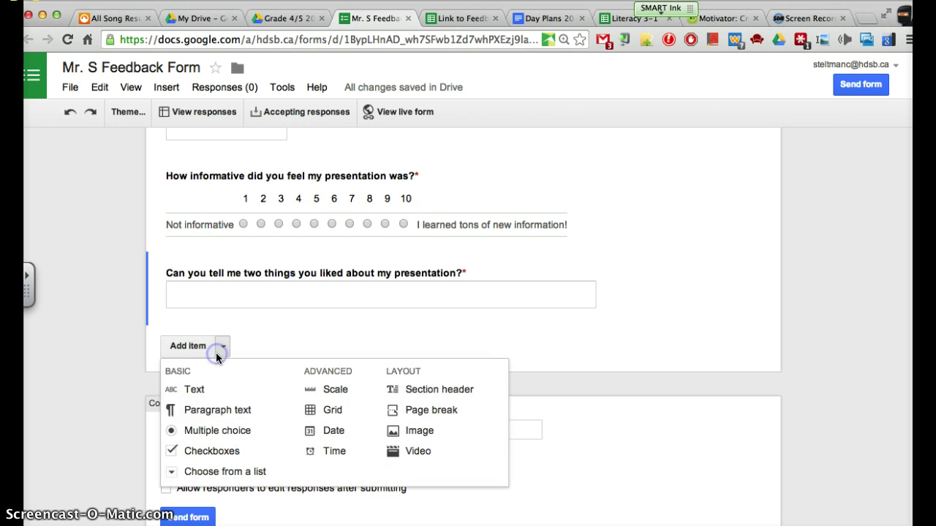
# Add a required paragraph question 'What are two things I could have added to make my presentation better?'
pyautogui.click(225, 390)
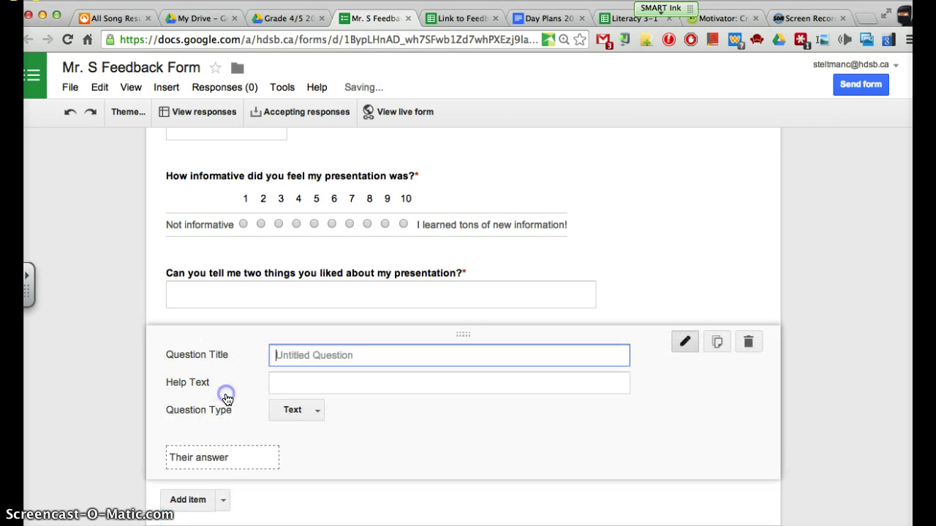
pyautogui.click(309, 409)
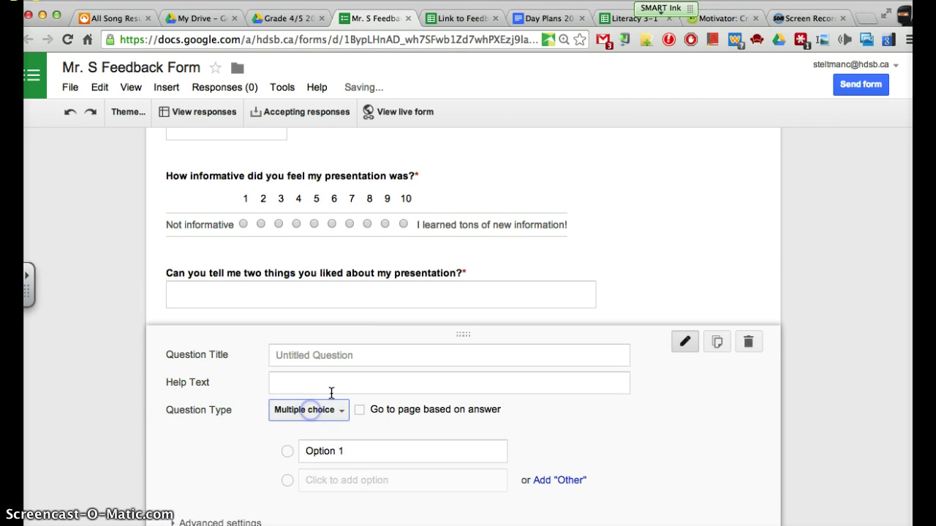
pyautogui.click(320, 411)
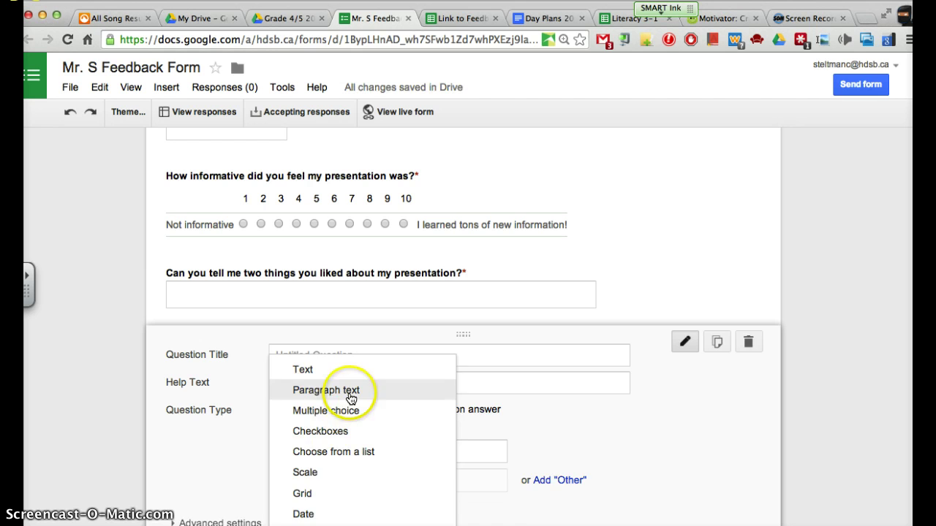
pyautogui.click(351, 395)
pyautogui.click(335, 358)
pyautogui.write('What are')
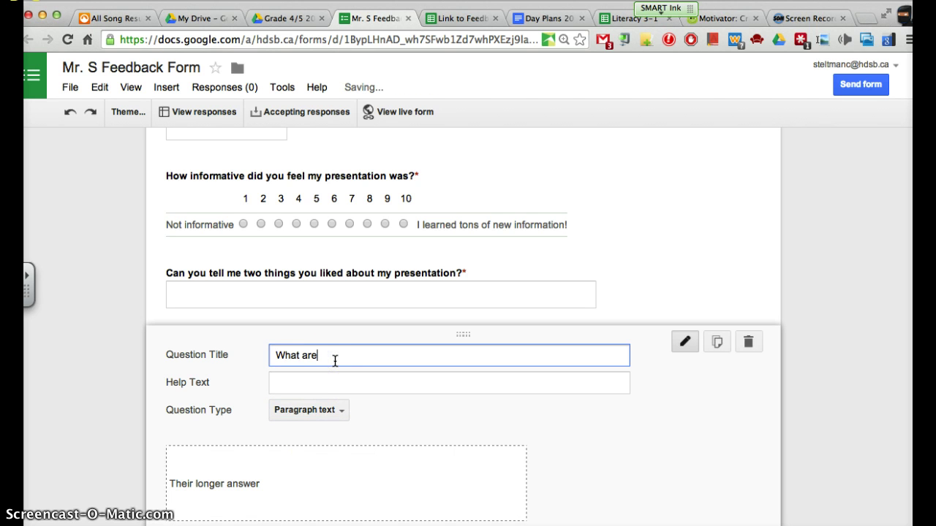
pyautogui.write(' two things I could have added to make my presentation better?')
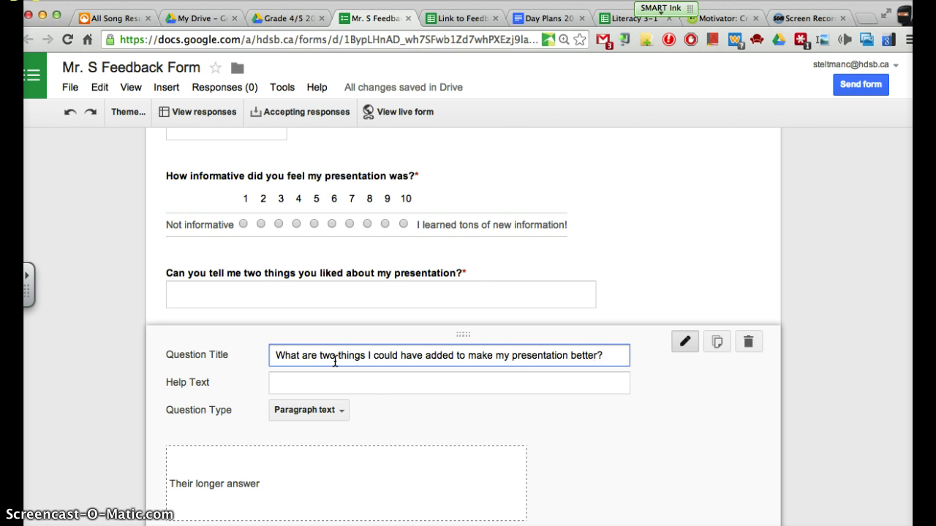
pyautogui.scroll(-5, 240, 424)
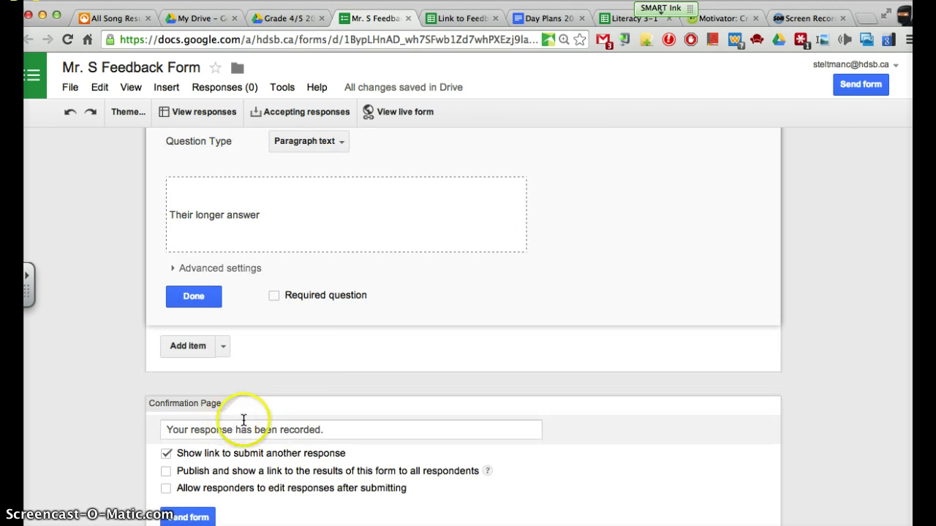
pyautogui.click(316, 297)
pyautogui.click(195, 296)
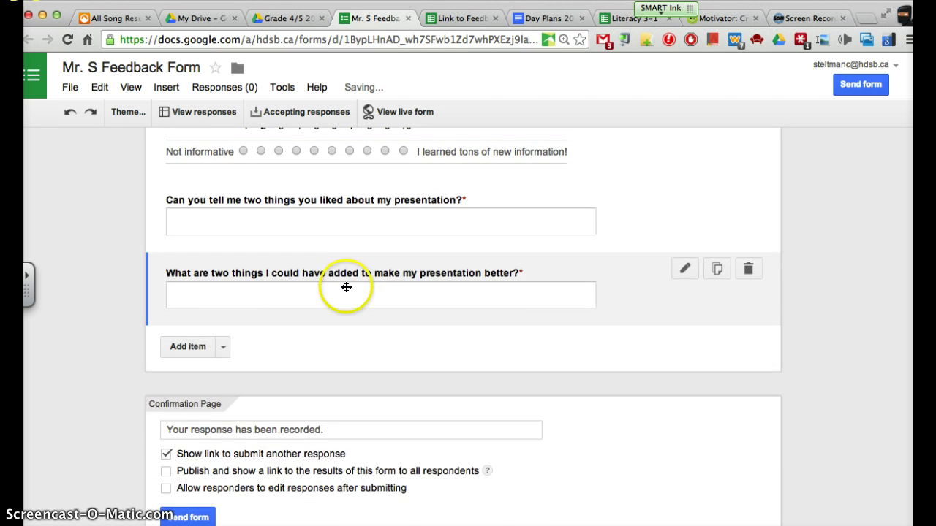
pyautogui.scroll(1, 346, 290)
# Add an optional Text question titled 'Anything else I should know?'
pyautogui.click(226, 401)
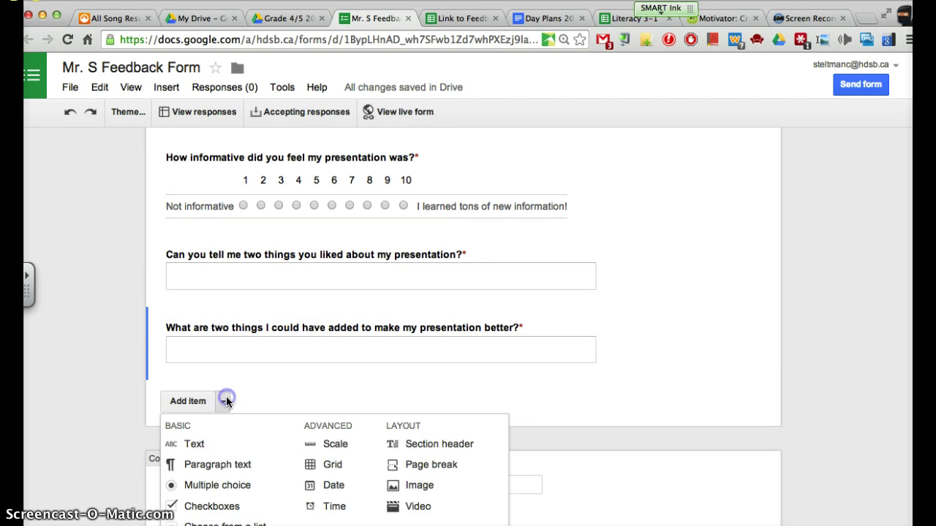
pyautogui.click(339, 418)
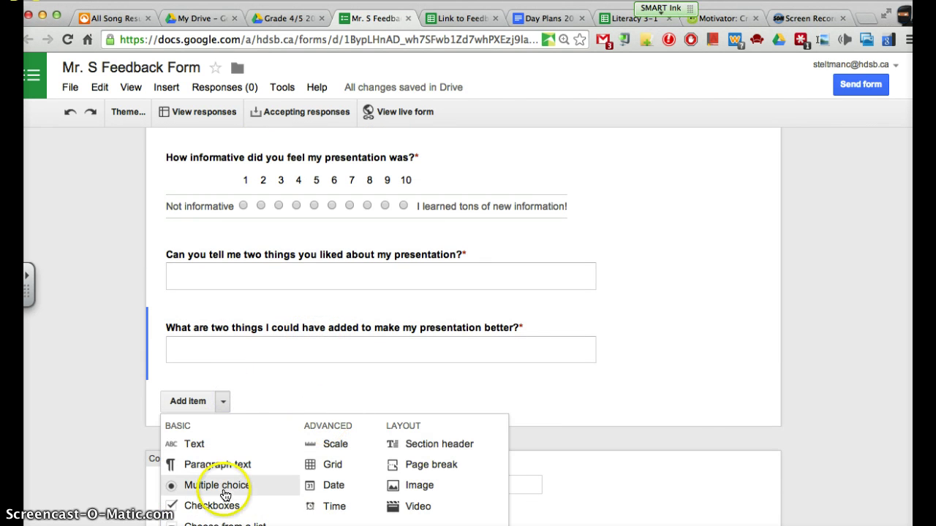
pyautogui.click(873, 376)
pyautogui.scroll(2, 804, 372)
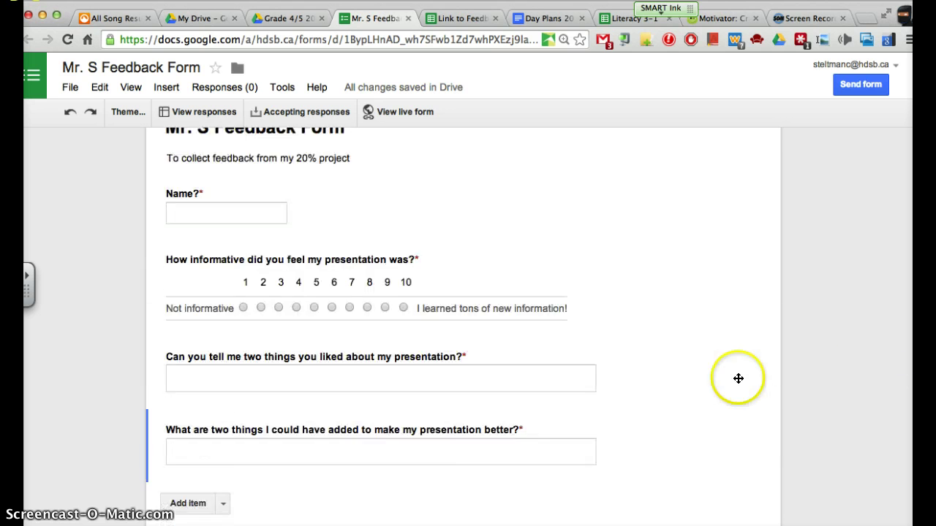
pyautogui.scroll(-3, 636, 378)
pyautogui.click(223, 348)
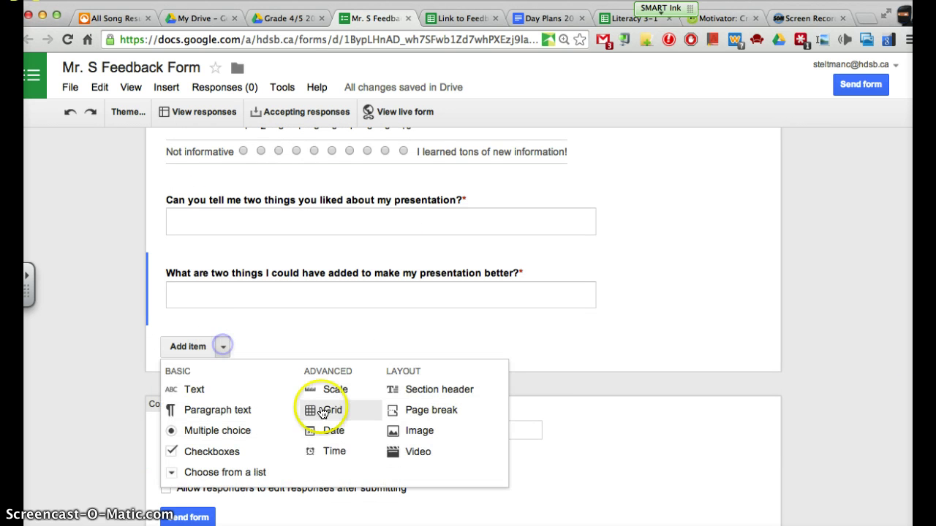
pyautogui.click(214, 395)
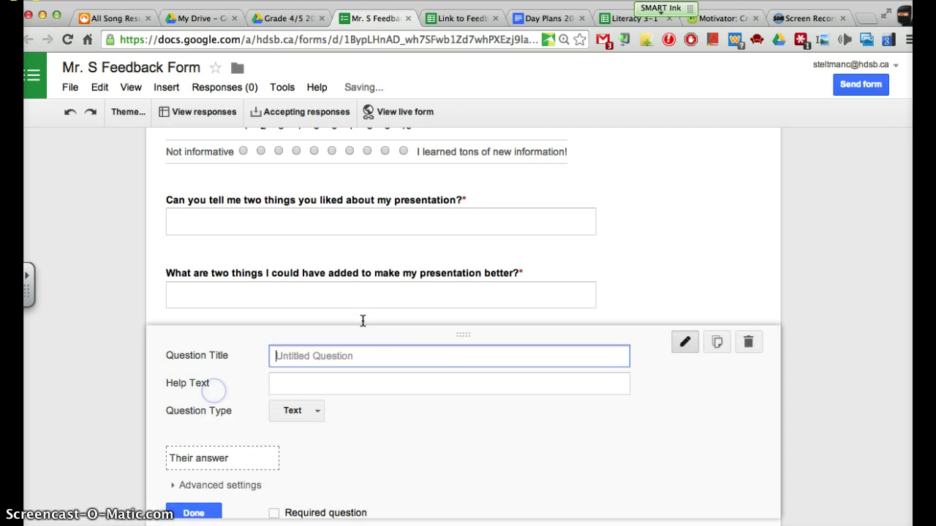
pyautogui.write('Any e')
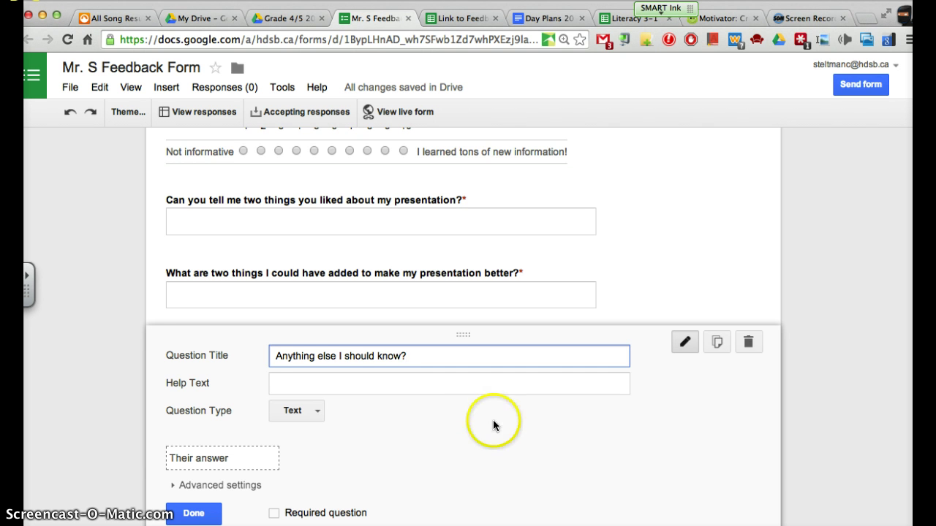
pyautogui.scroll(-2, 492, 424)
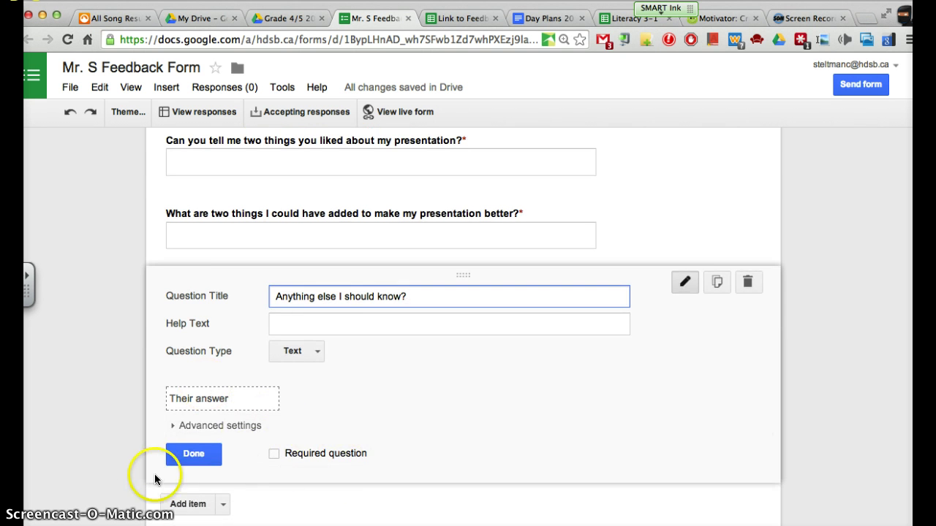
pyautogui.click(194, 454)
# Duplicate the 'How informative' scale question
pyautogui.scroll(6, 357, 316)
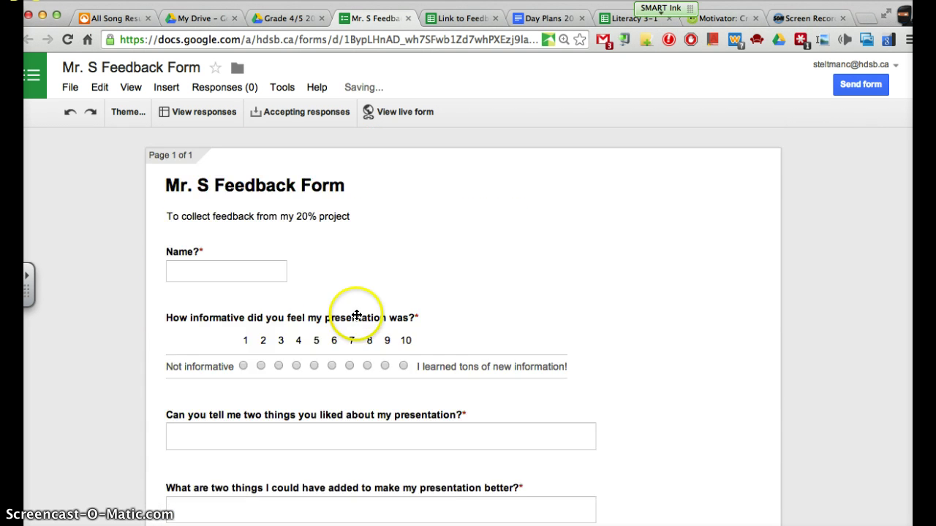
pyautogui.scroll(3, 433, 317)
pyautogui.scroll(-13, 359, 257)
pyautogui.scroll(9, 271, 219)
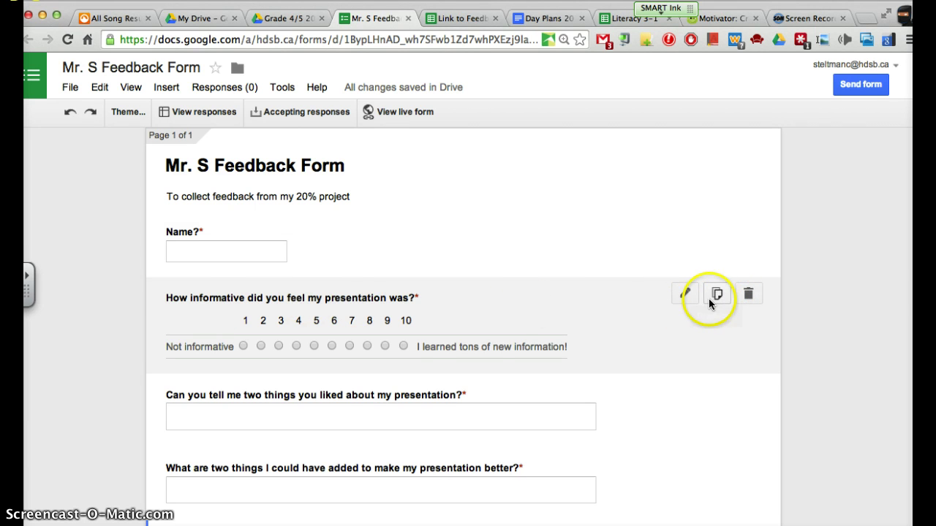
pyautogui.click(716, 295)
pyautogui.scroll(-4, 633, 366)
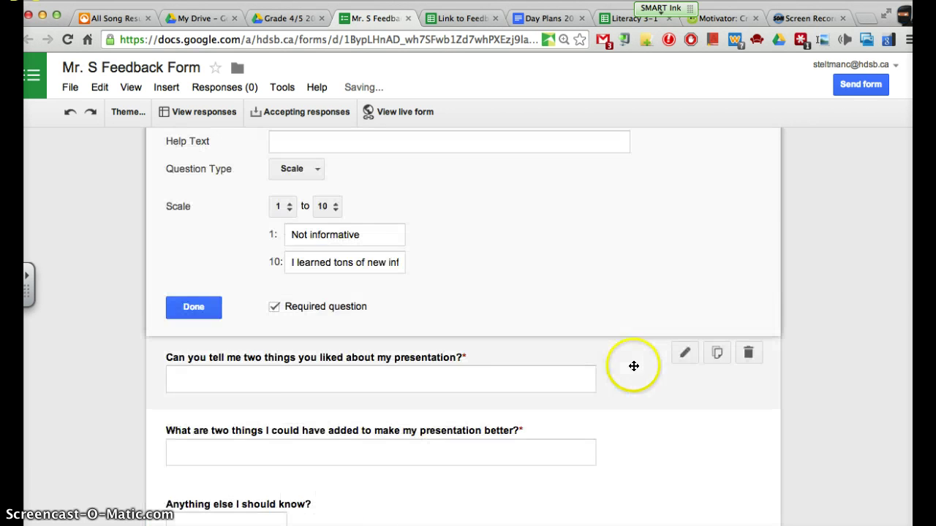
pyautogui.click(172, 310)
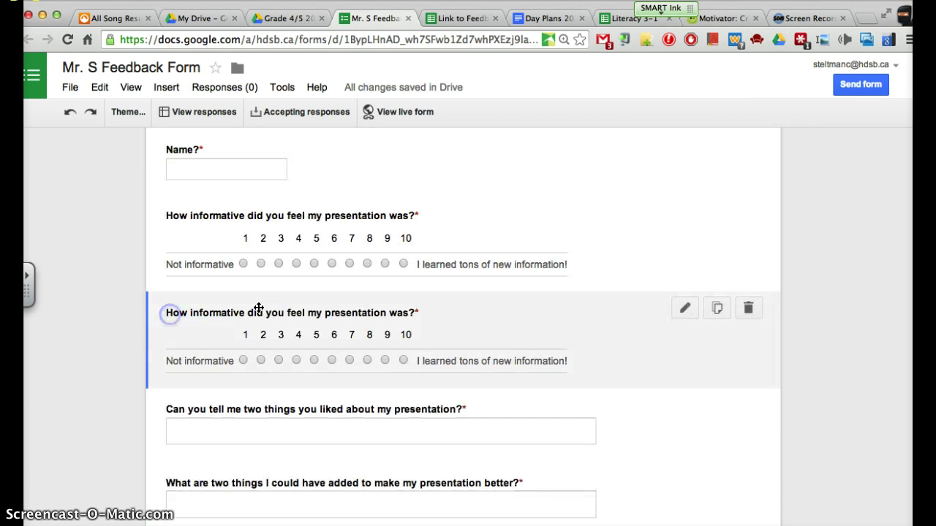
# Retitle the copy 'How engaging did you feel it was?'
pyautogui.click(348, 320)
pyautogui.click(346, 323)
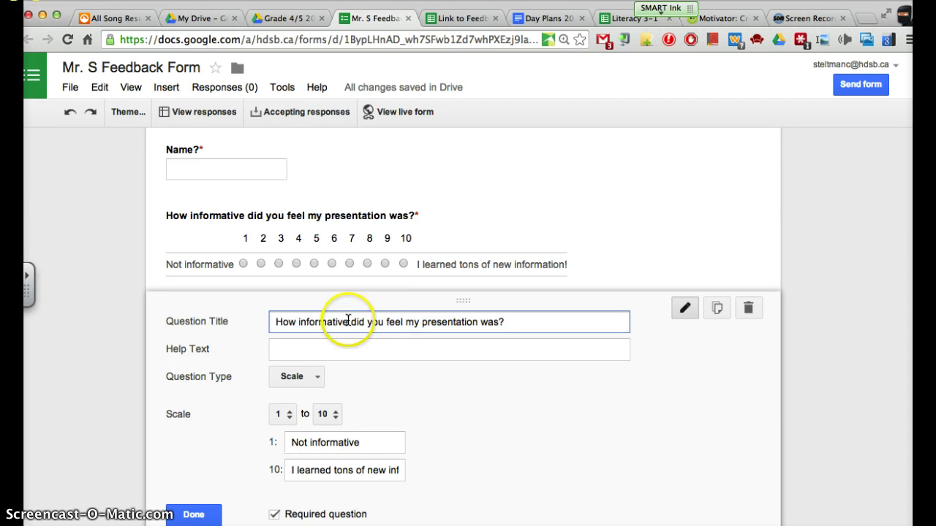
pyautogui.moveTo(348, 319); pyautogui.dragTo(292, 321)
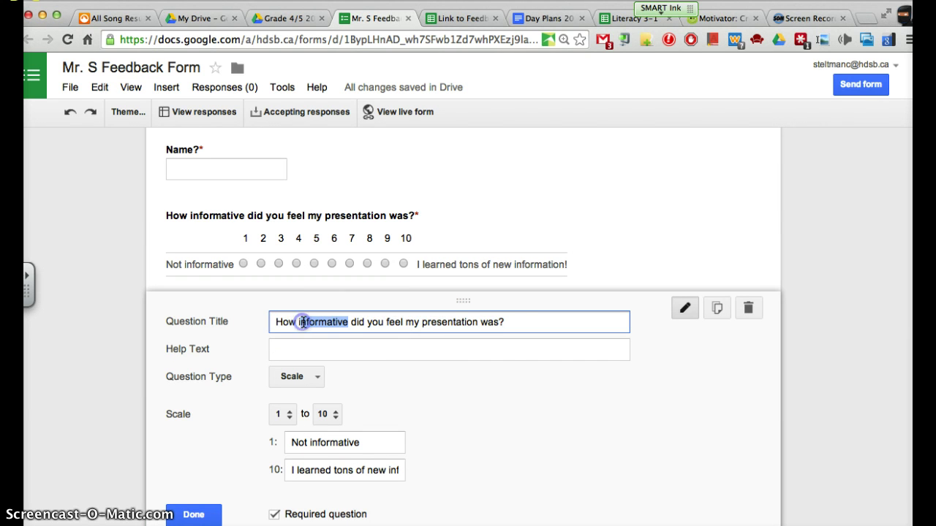
pyautogui.moveTo(506, 322); pyautogui.dragTo(295, 324)
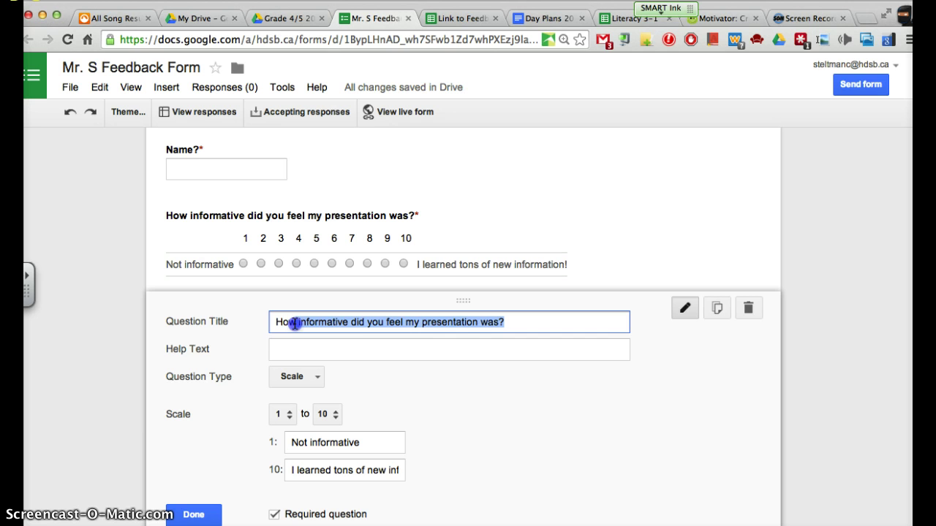
pyautogui.write('engaging')
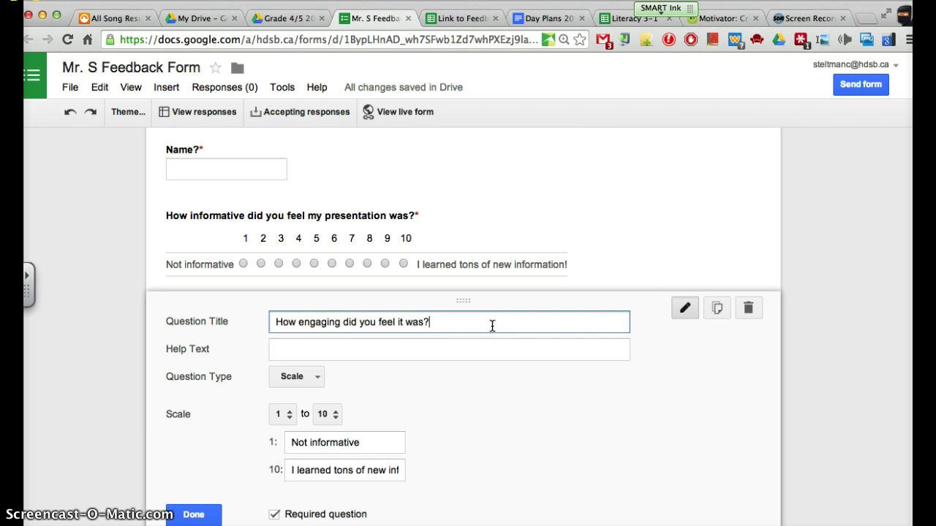
pyautogui.scroll(-3, 250, 436)
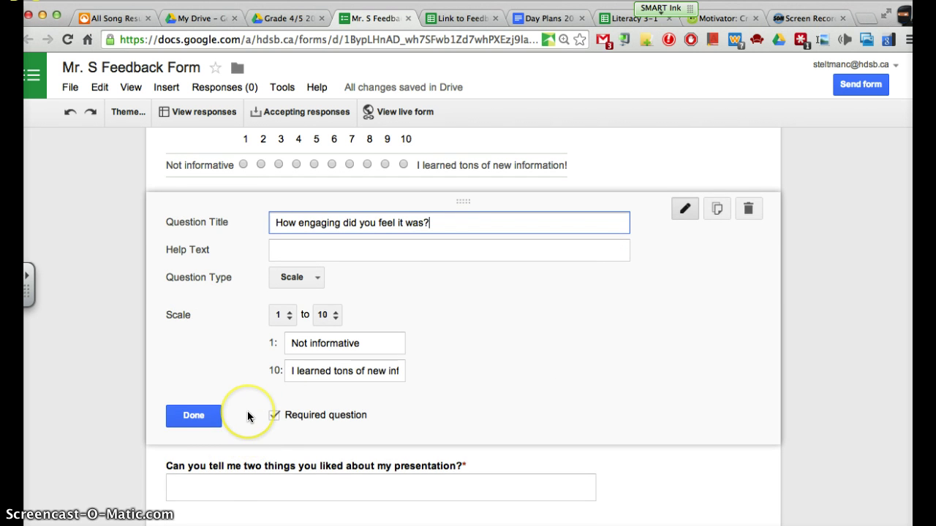
pyautogui.click(195, 416)
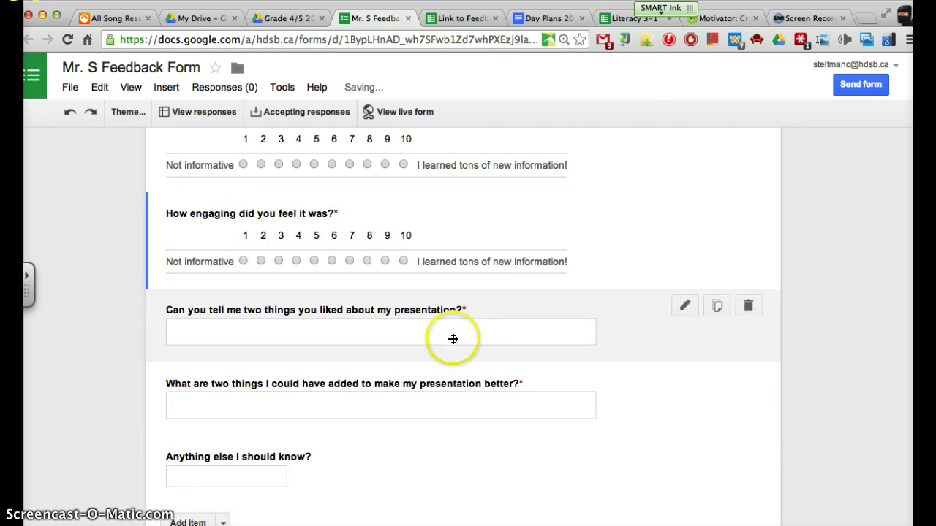
pyautogui.scroll(-1, 581, 355)
pyautogui.scroll(10, 575, 307)
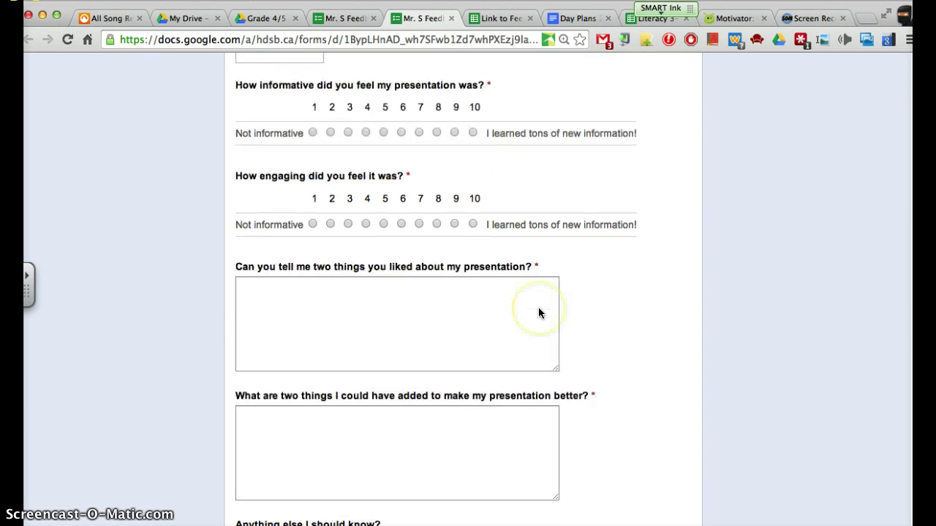
pyautogui.scroll(6, 538, 312)
pyautogui.scroll(-6, 538, 311)
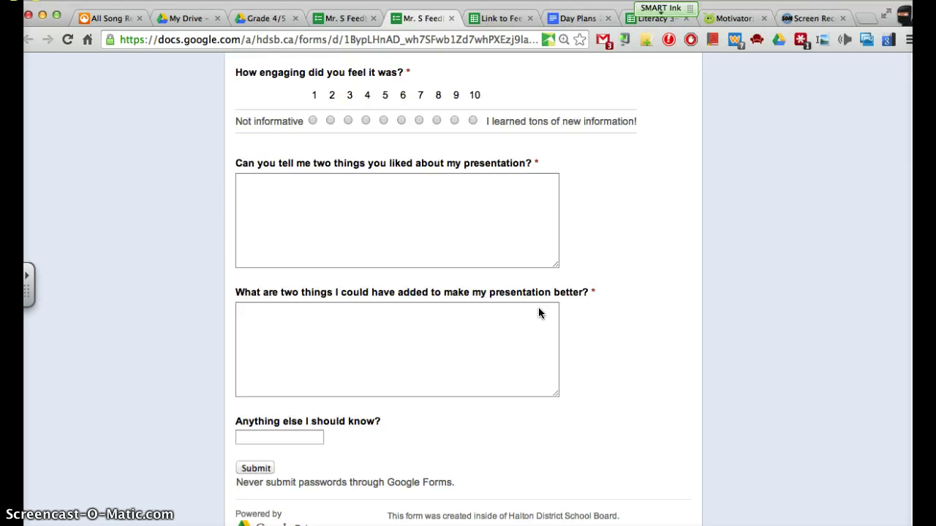
# Change the confirmation message to 'Thanks' and hide the link to submit another response
pyautogui.click(452, 18)
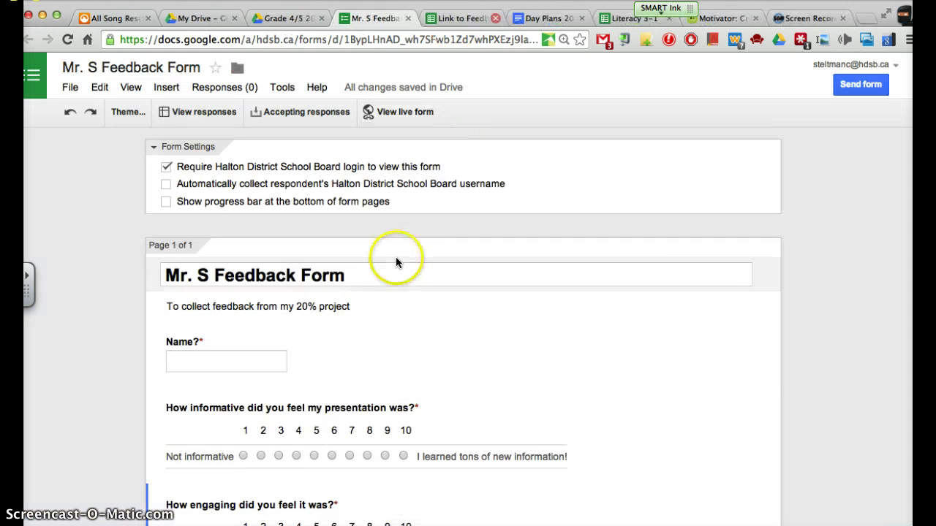
pyautogui.scroll(-6, 396, 263)
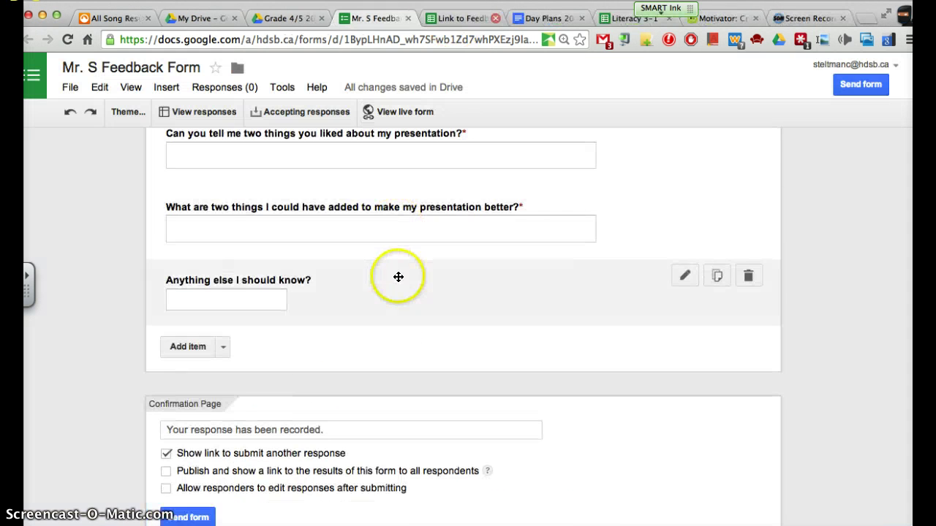
pyautogui.click(267, 430)
pyautogui.scroll(4, 345, 397)
pyautogui.scroll(-3, 304, 485)
pyautogui.scroll(-1, 304, 485)
pyautogui.moveTo(326, 430); pyautogui.dragTo(109, 429)
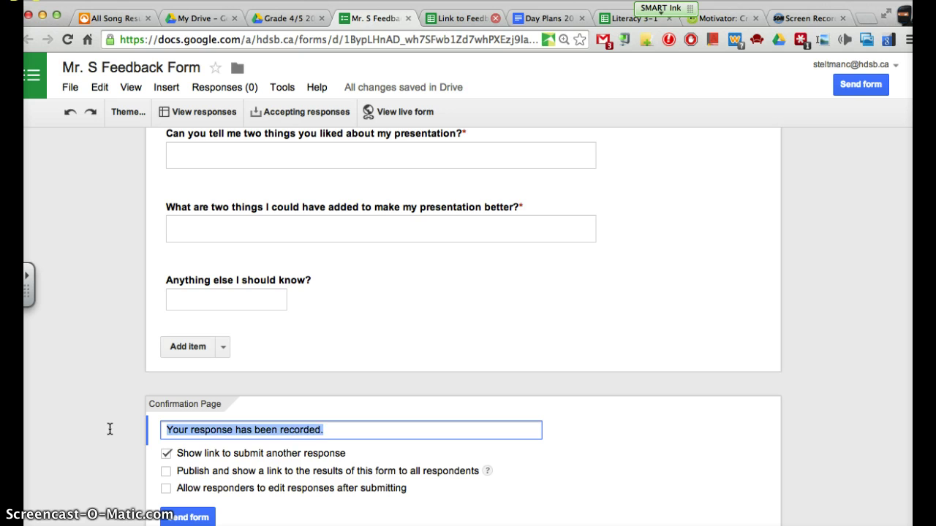
pyautogui.write('Thanks so much for giving me feedback! Have a great day!')
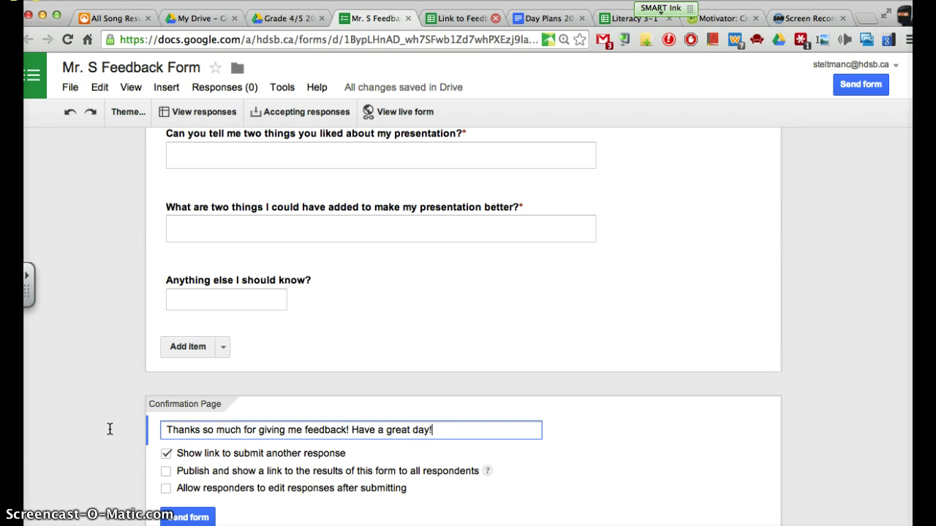
pyautogui.click(287, 454)
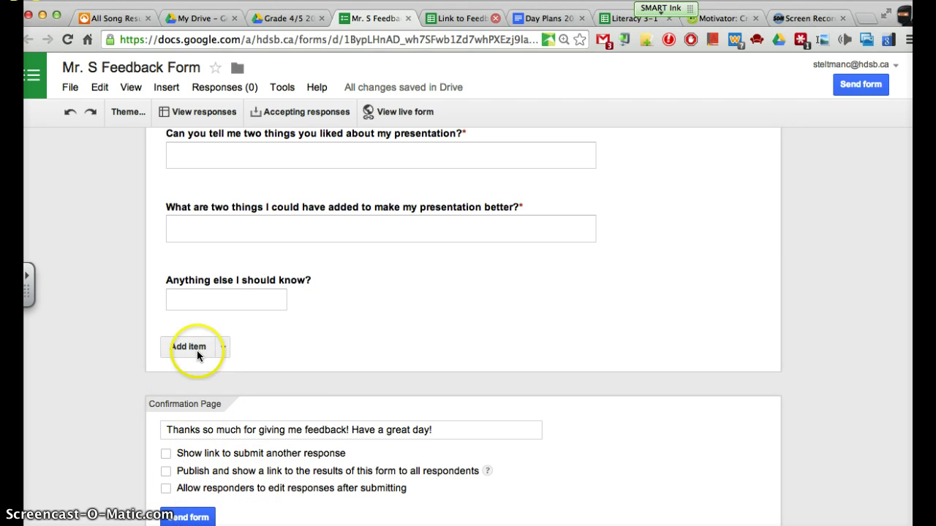
# Copy the form's share link from the Send form dialog
pyautogui.click(188, 517)
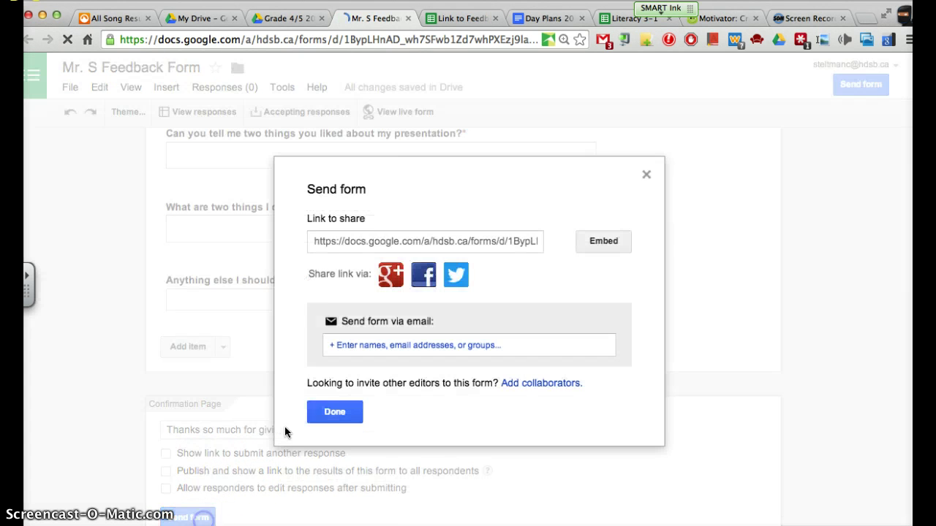
pyautogui.click(475, 242)
pyautogui.rightClick(480, 238)
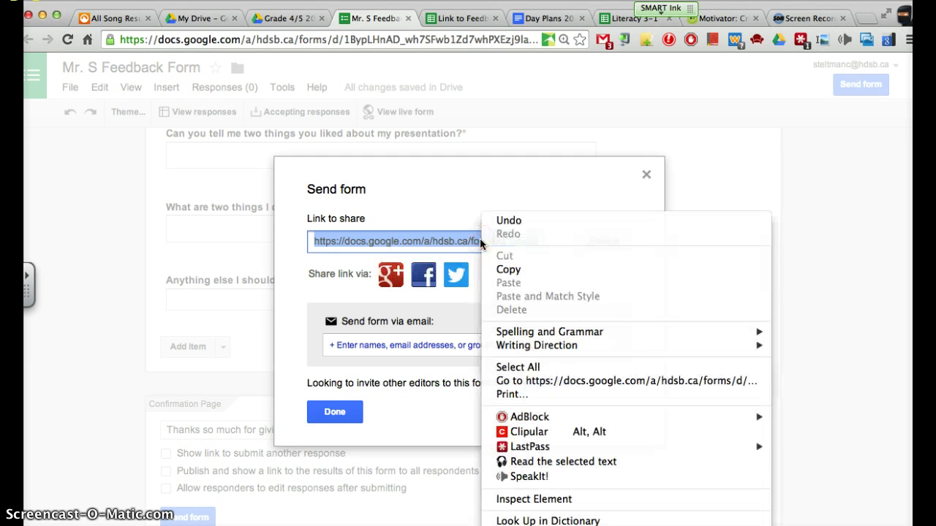
pyautogui.click(510, 270)
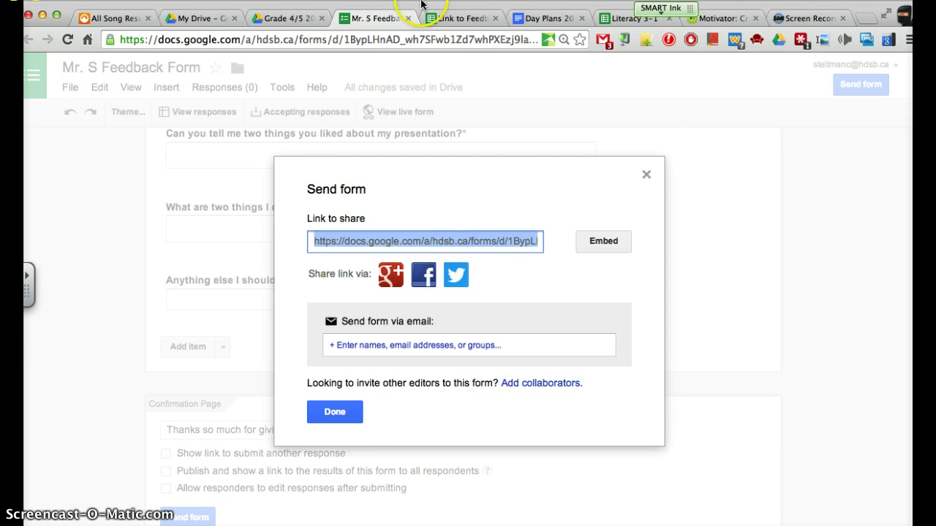
pyautogui.click(293, 18)
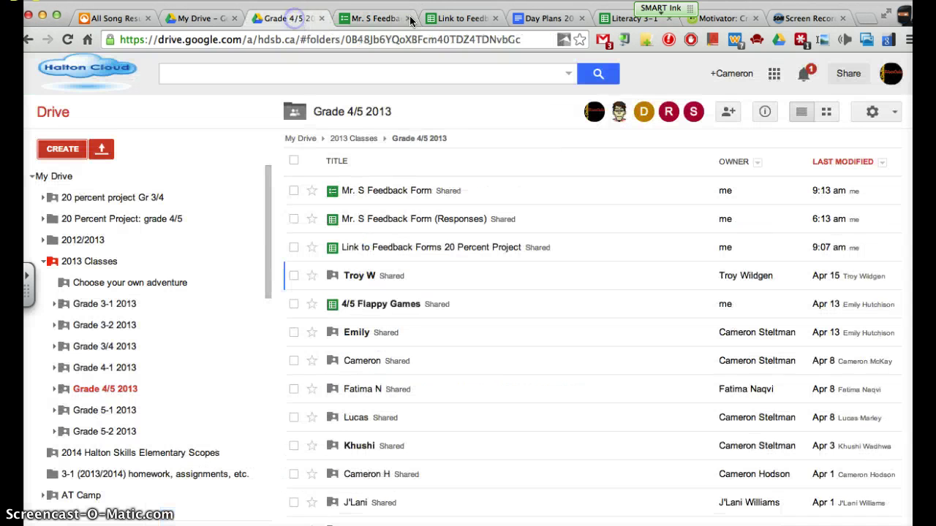
# Enter the teacher's name in cell A2 of the Link to Feedback Forms sheet
pyautogui.click(454, 20)
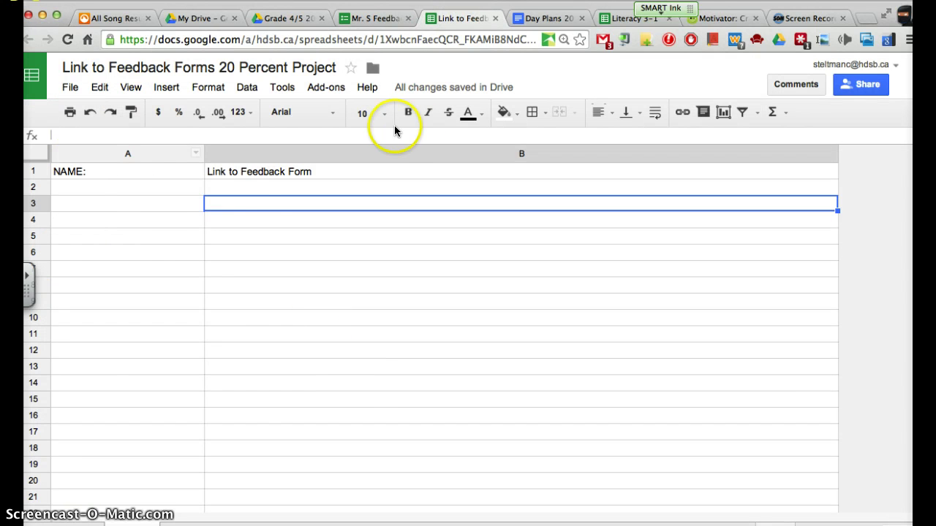
pyautogui.click(161, 189)
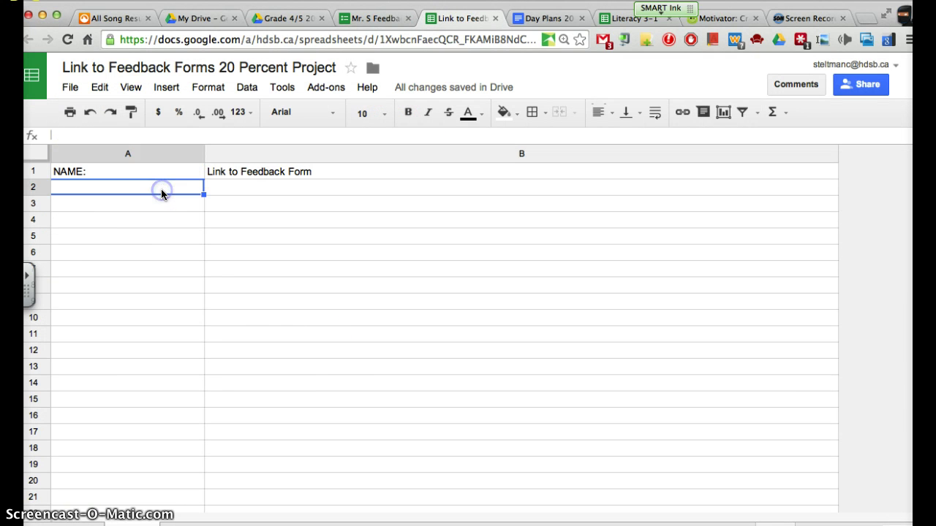
pyautogui.write('Mr. Steltman')
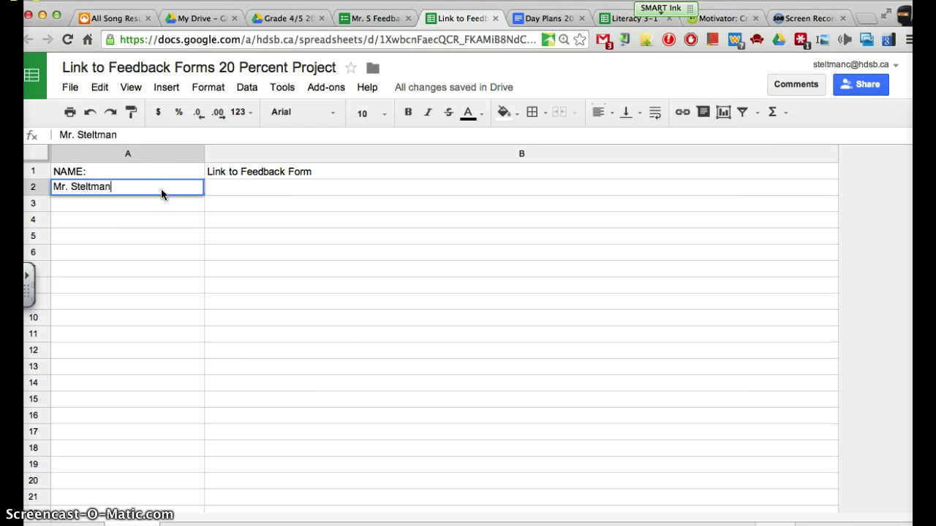
pyautogui.click(284, 192)
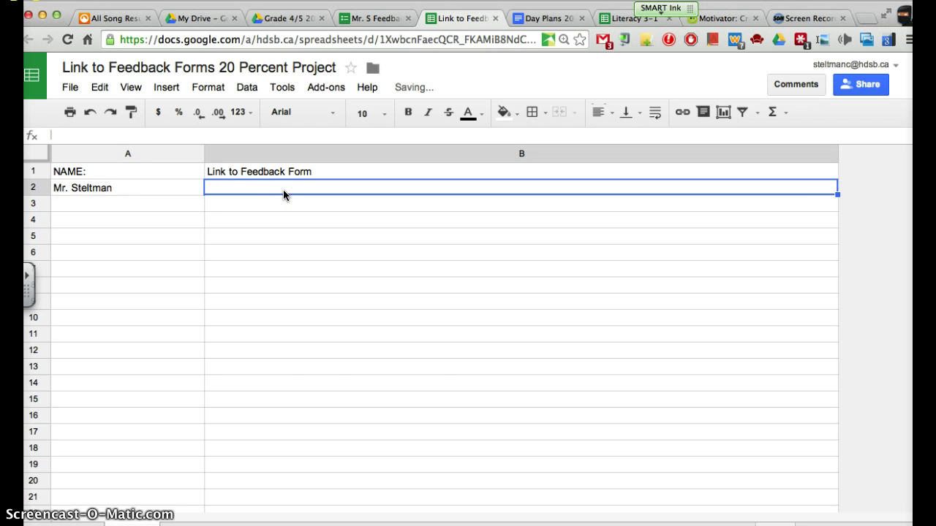
# Paste the feedback form's share link into cell B2
pyautogui.rightClick(283, 193)
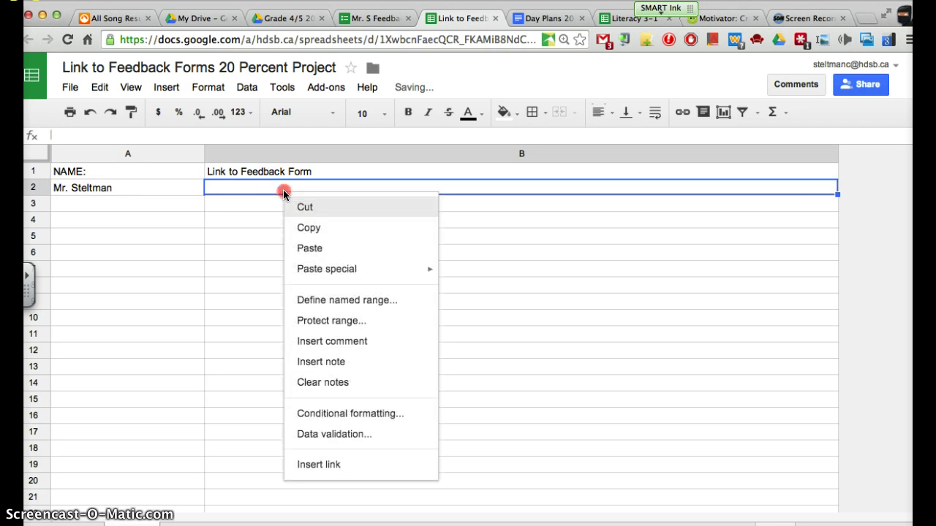
pyautogui.click(310, 249)
pyautogui.press('Return')
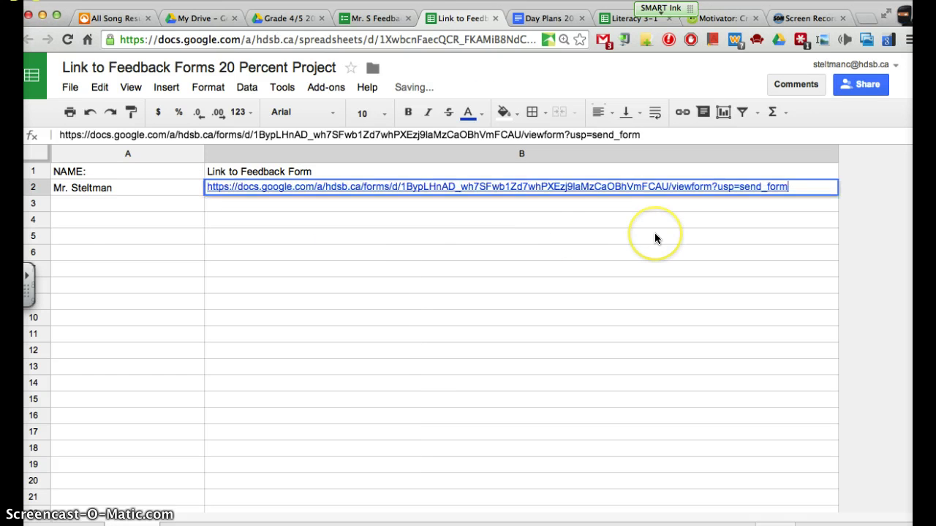
pyautogui.click(524, 284)
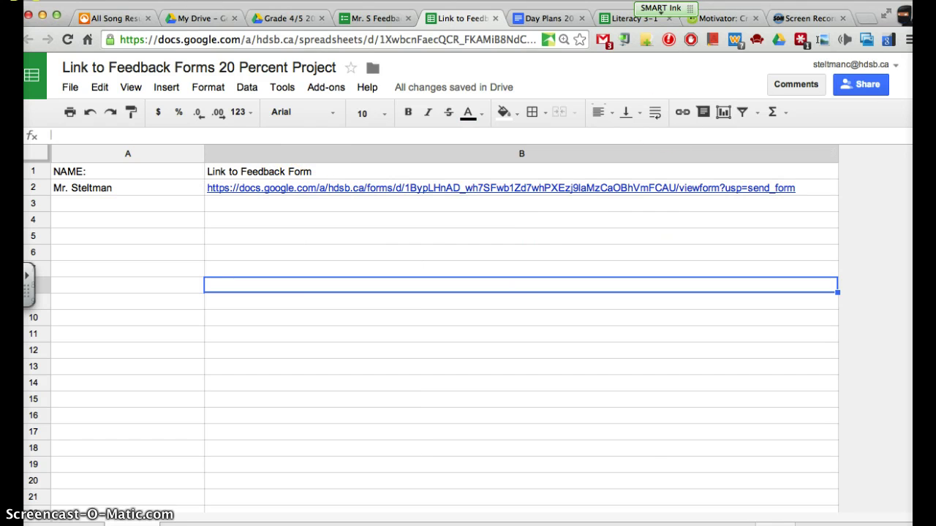